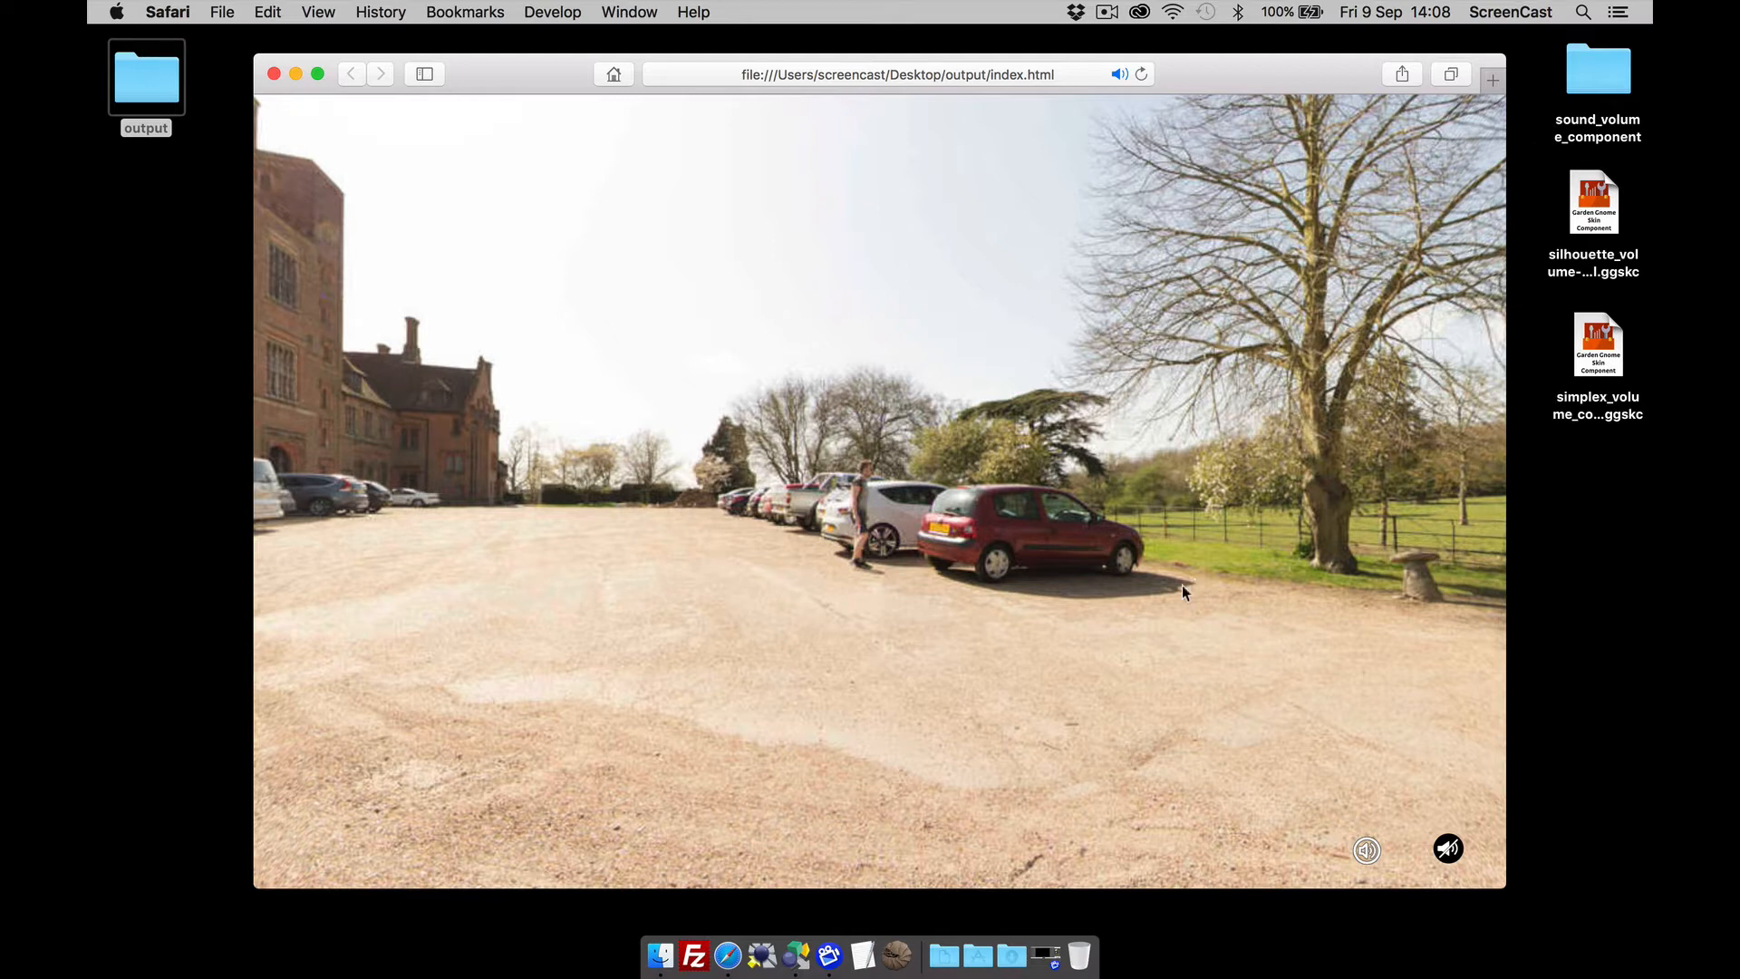
Pan the panorama, unmute the tour and lower and raise its sound volume a few times
{"action": "left_click_drag", "start_coordinate": [1195, 580], "coordinate": [1067, 597]}
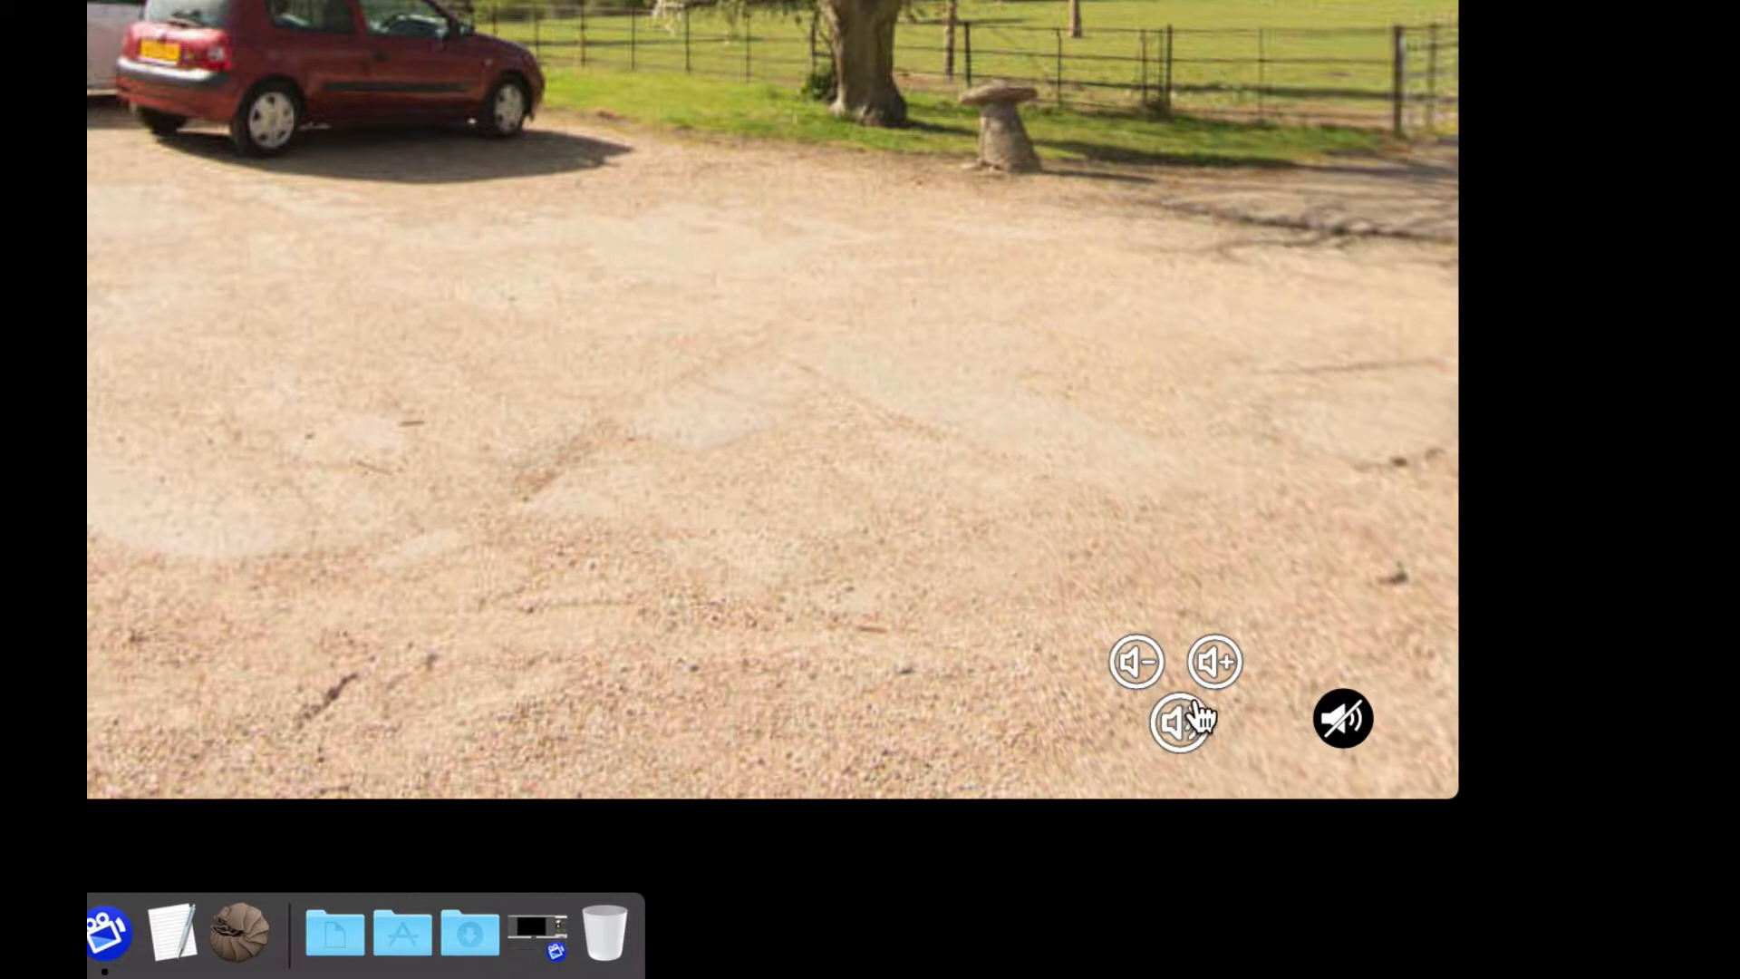
{"action": "left_click", "coordinate": [1344, 725]}
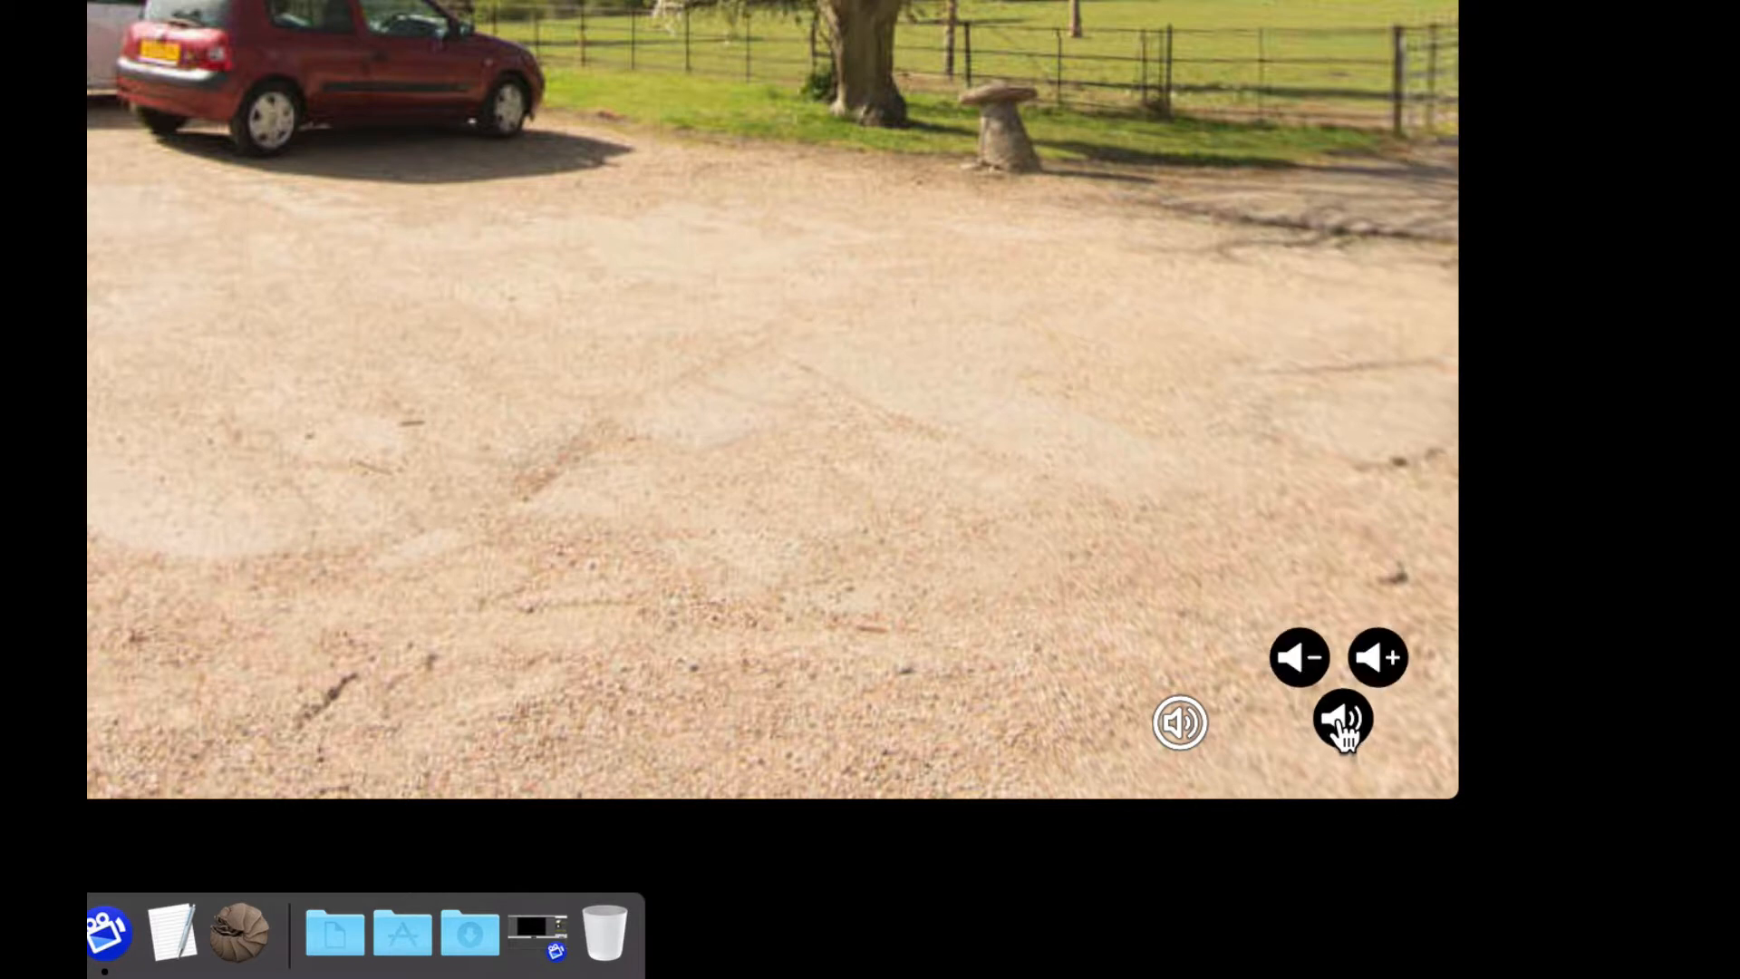
{"action": "left_click", "coordinate": [1314, 674]}
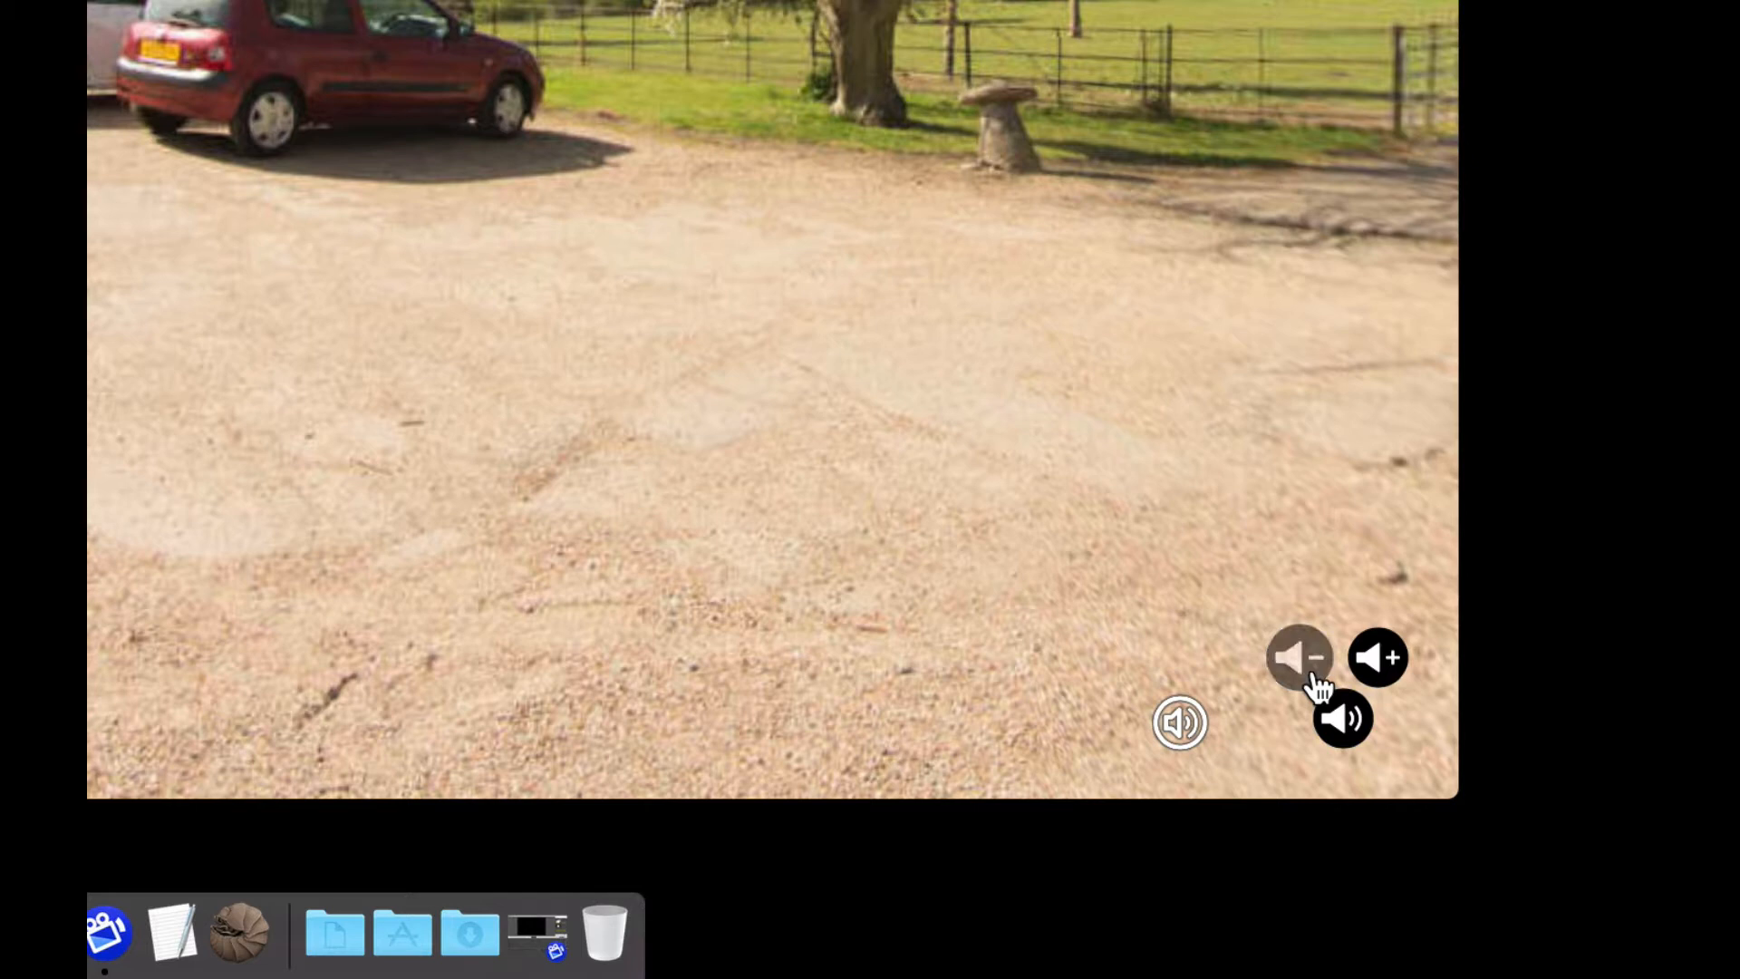
{"action": "left_click", "coordinate": [1367, 668]}
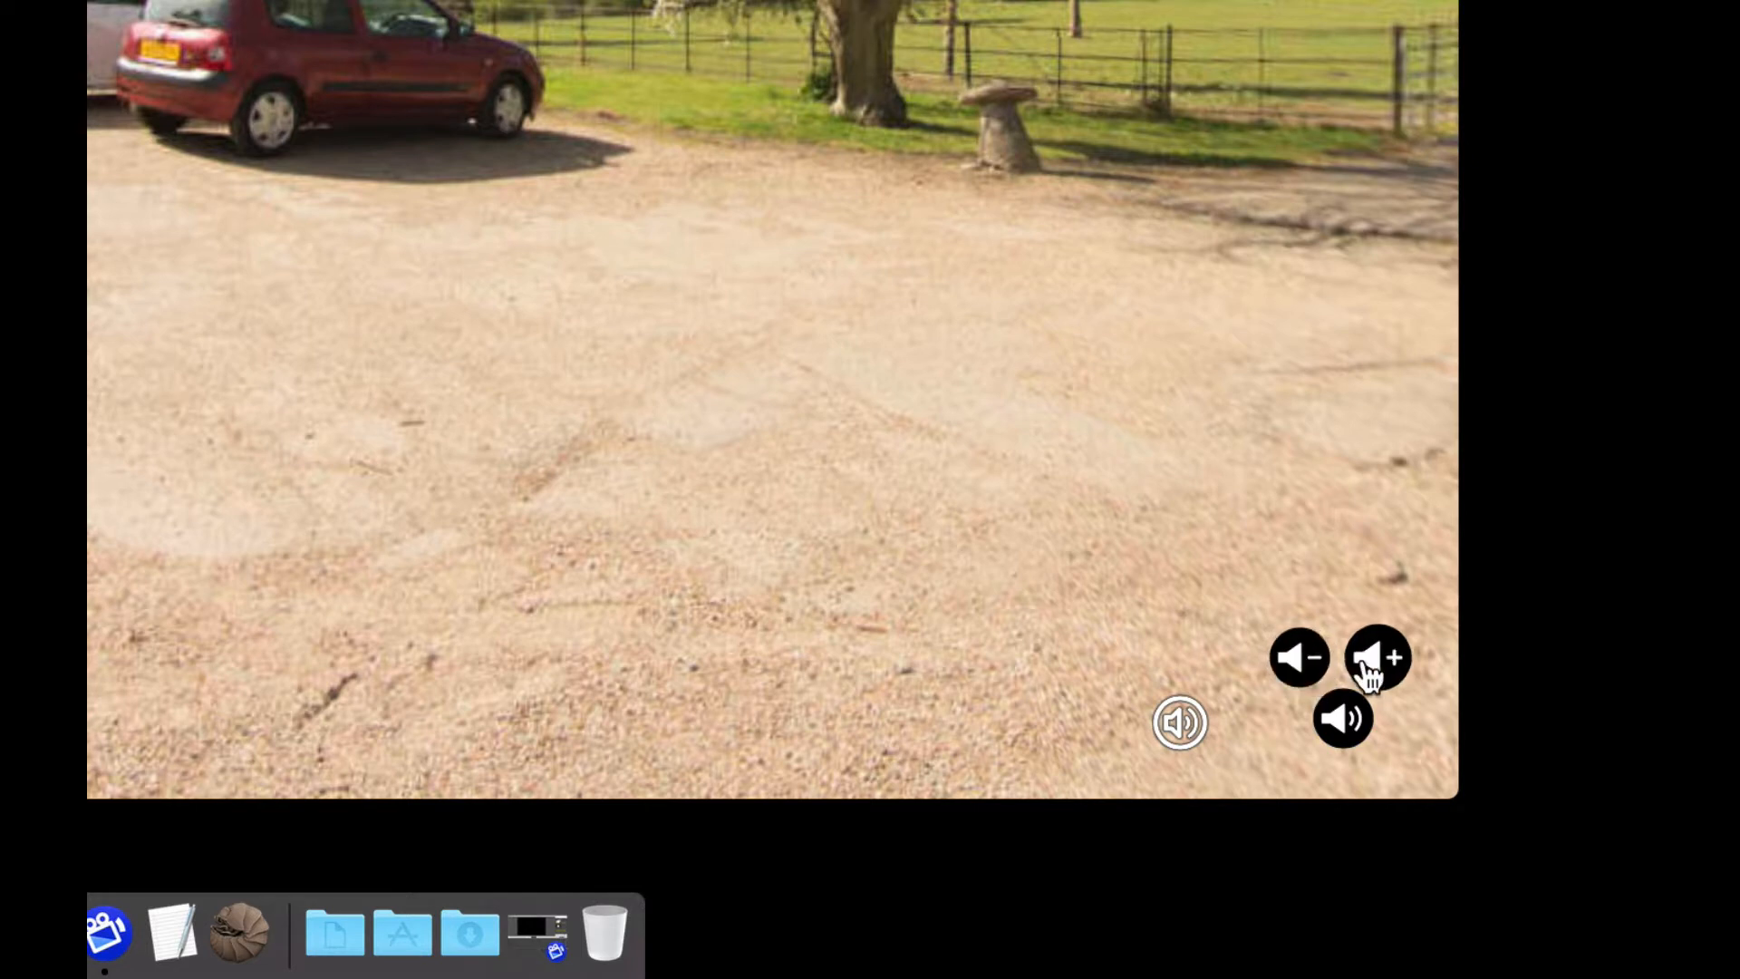
{"action": "left_click", "coordinate": [1367, 669]}
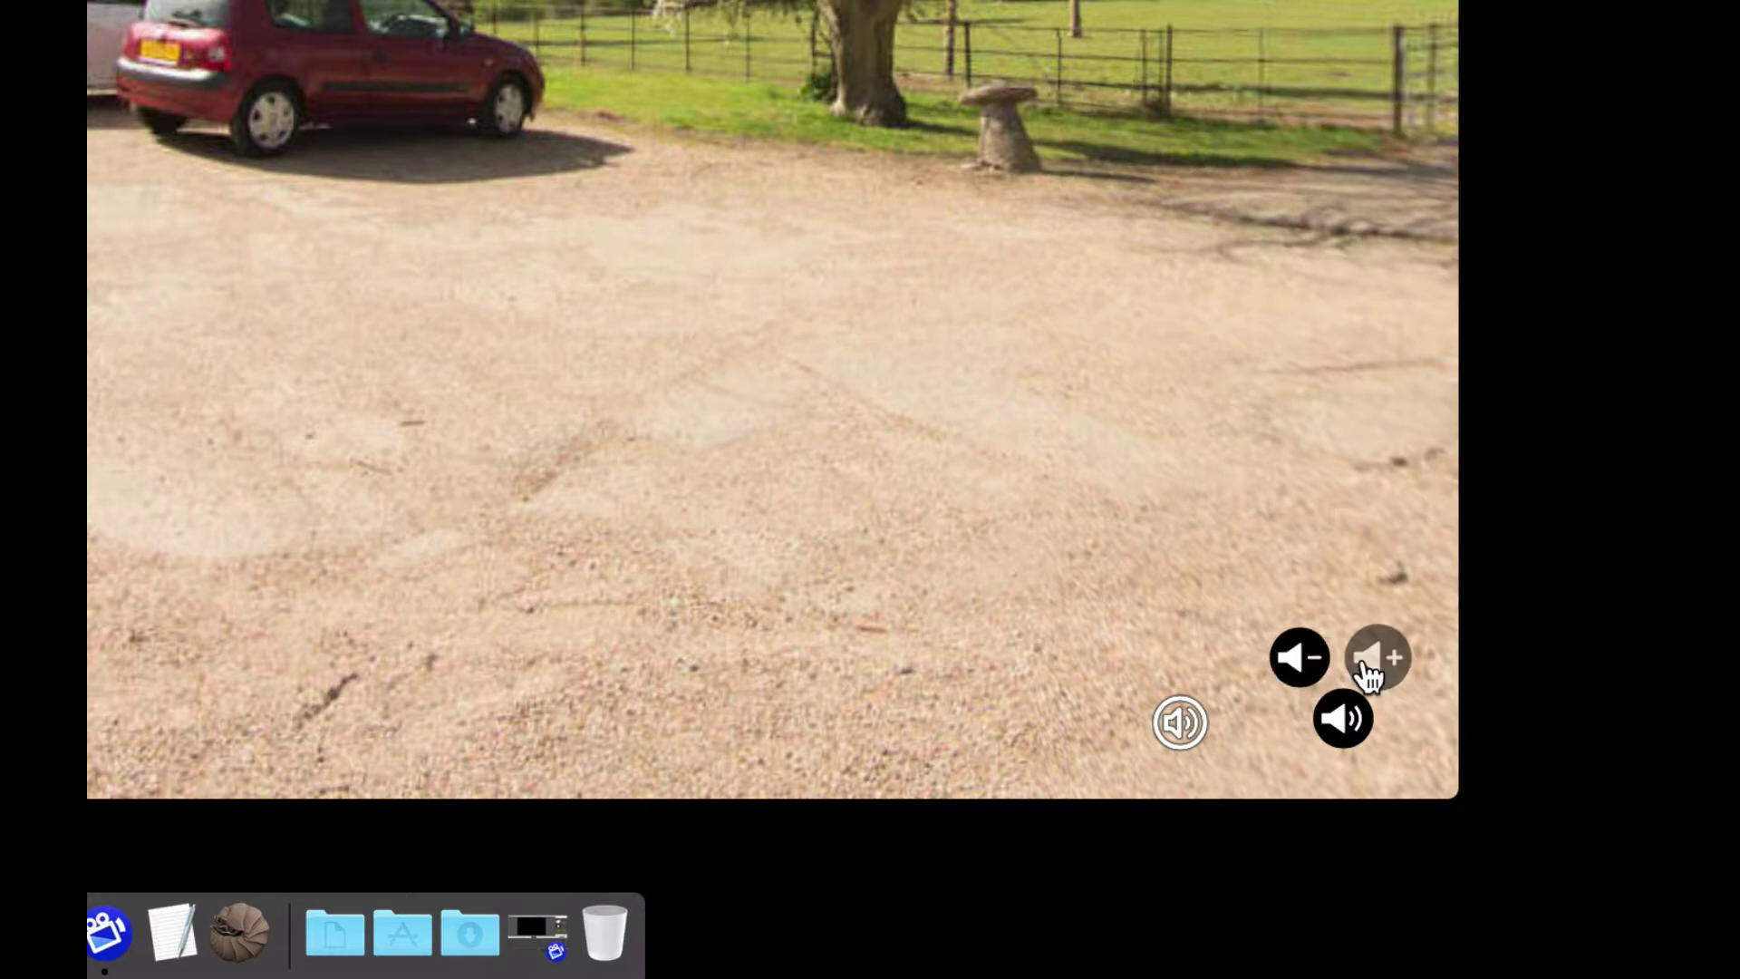
{"action": "left_click", "coordinate": [1289, 670]}
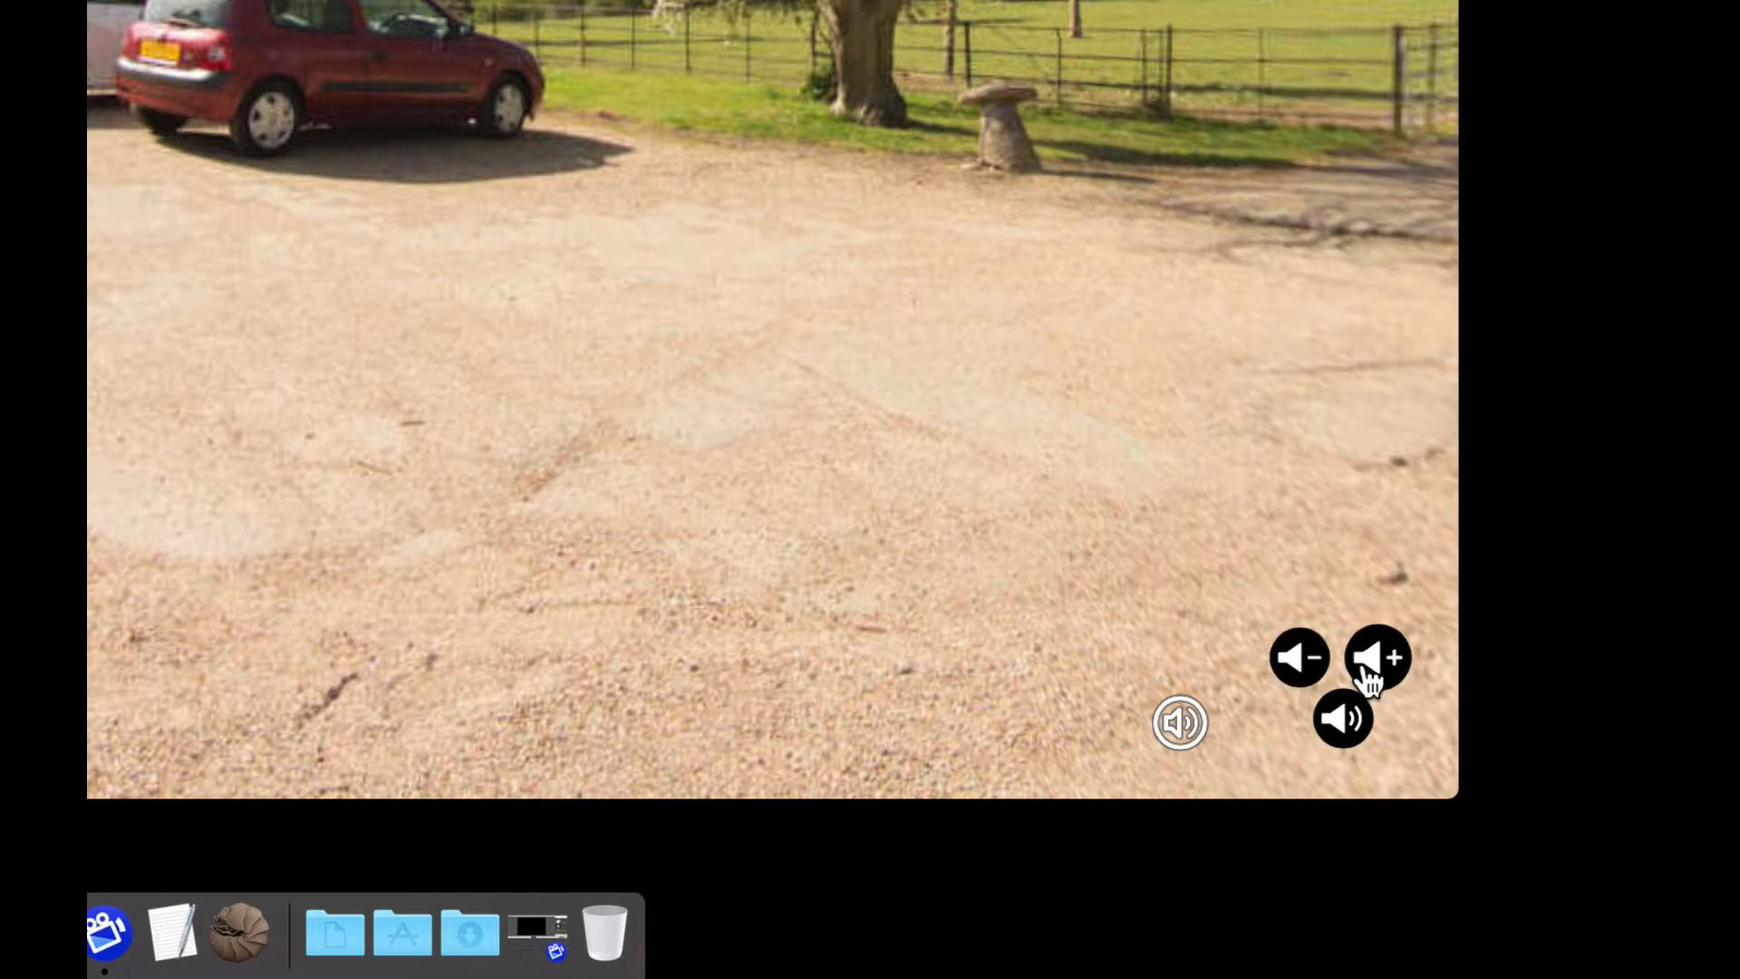
Toggle the mute button to hide and reveal the volume adjustment controls
{"action": "left_click", "coordinate": [1343, 721]}
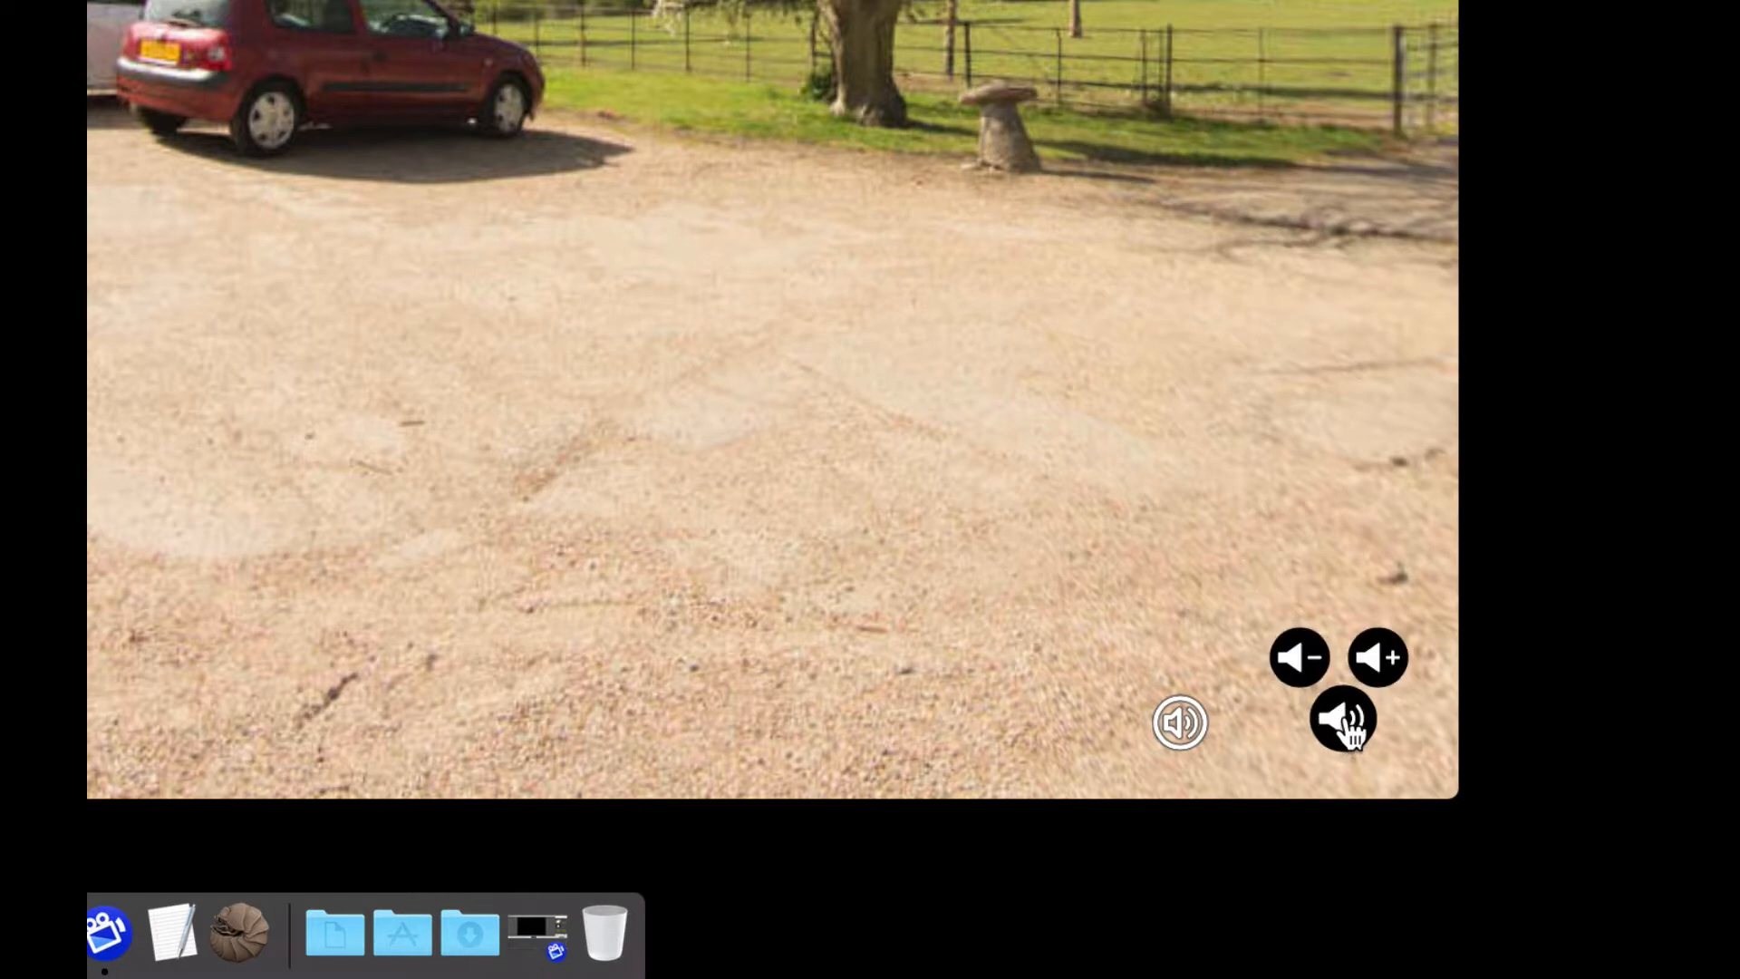
{"action": "left_click", "coordinate": [1346, 728]}
{"action": "left_click", "coordinate": [1347, 728]}
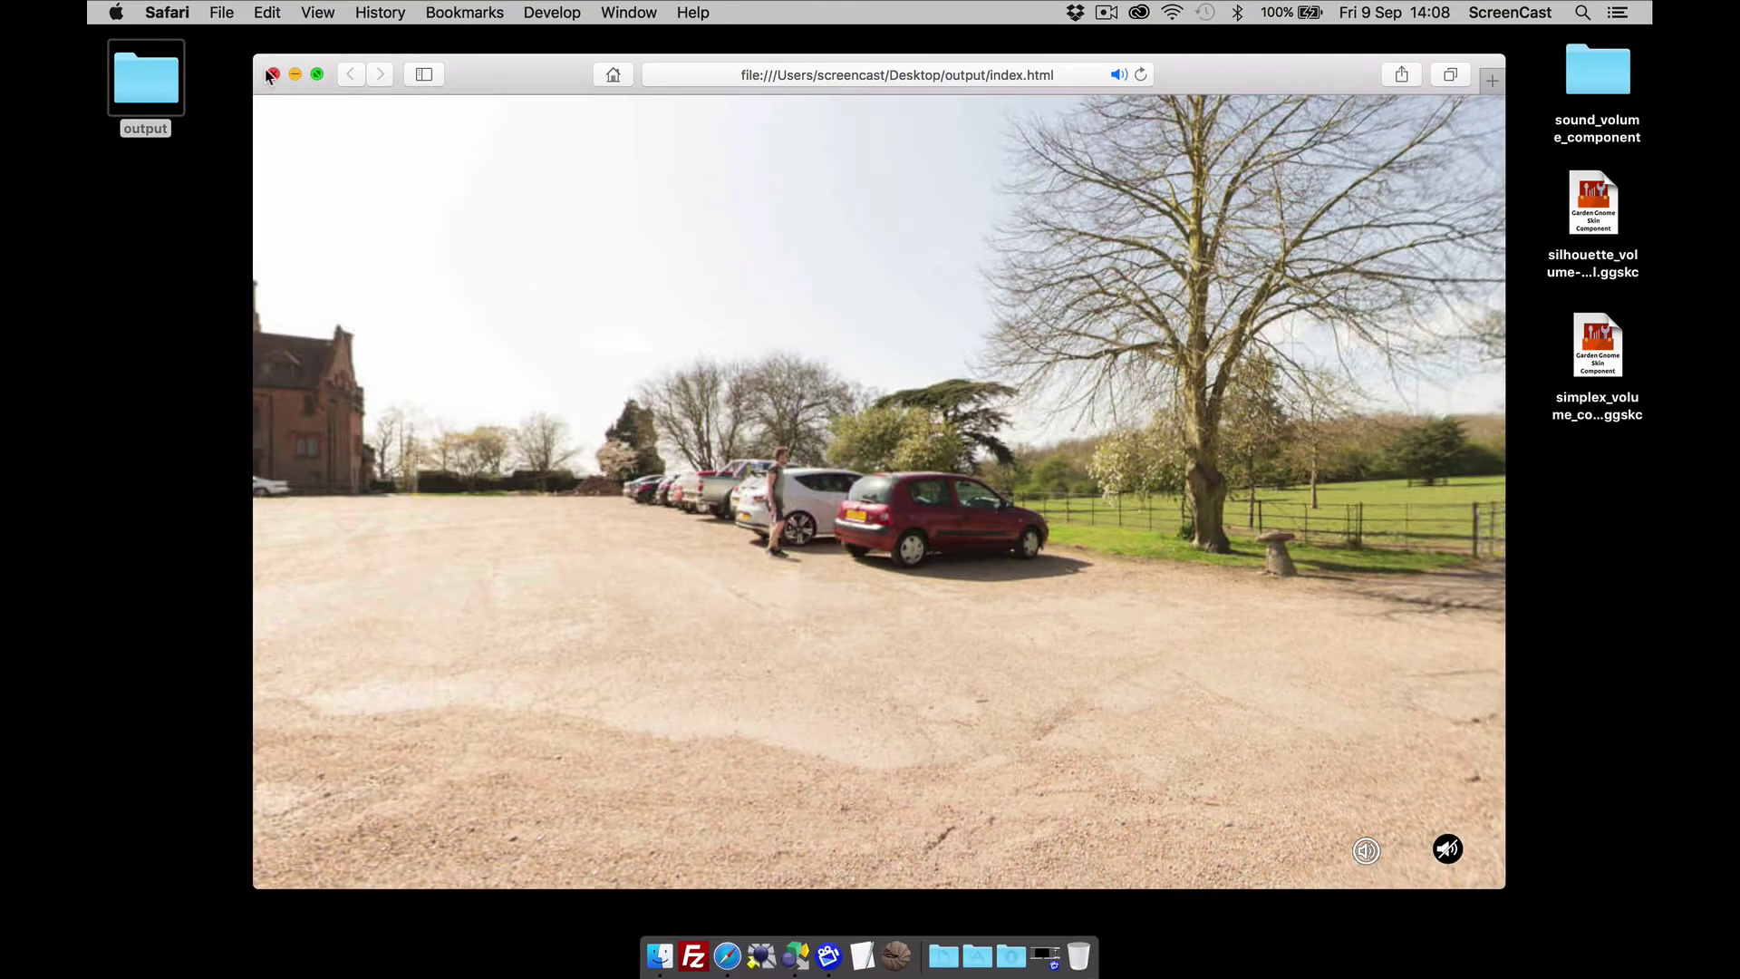
Close the tour, then copy the silhouette_volume .ggskc component into the User Defined category
{"action": "left_click", "coordinate": [272, 75]}
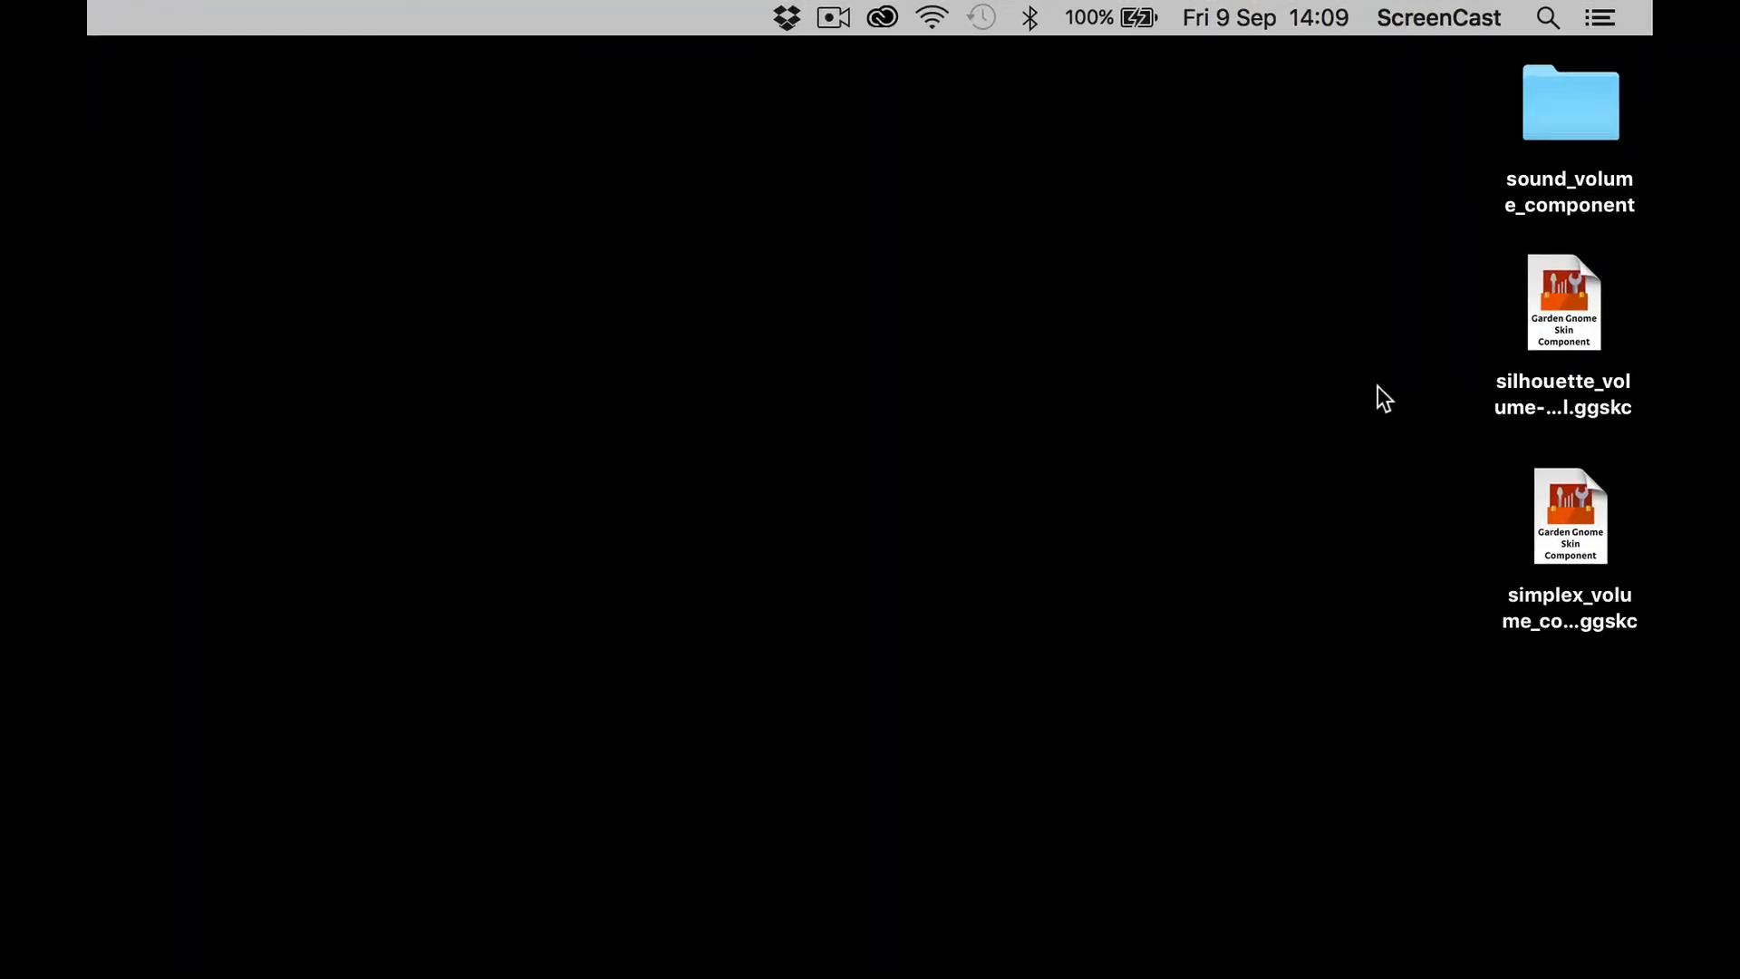
{"action": "double_click", "coordinate": [1568, 317]}
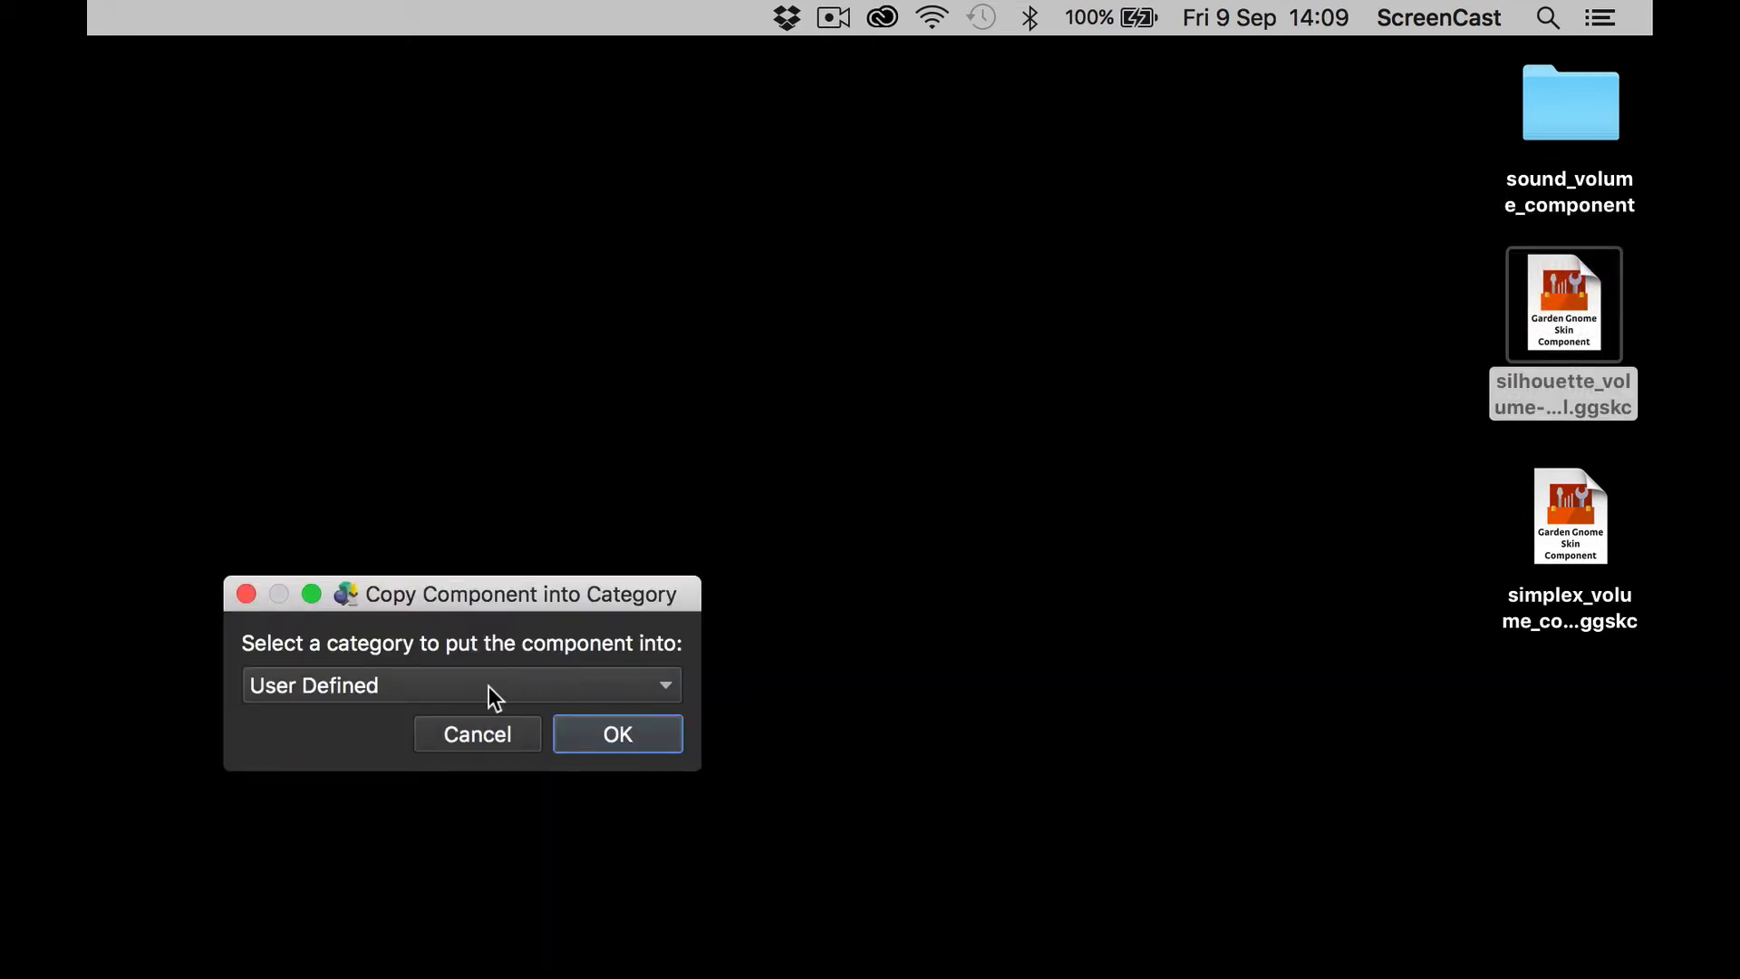
{"action": "left_click", "coordinate": [538, 687]}
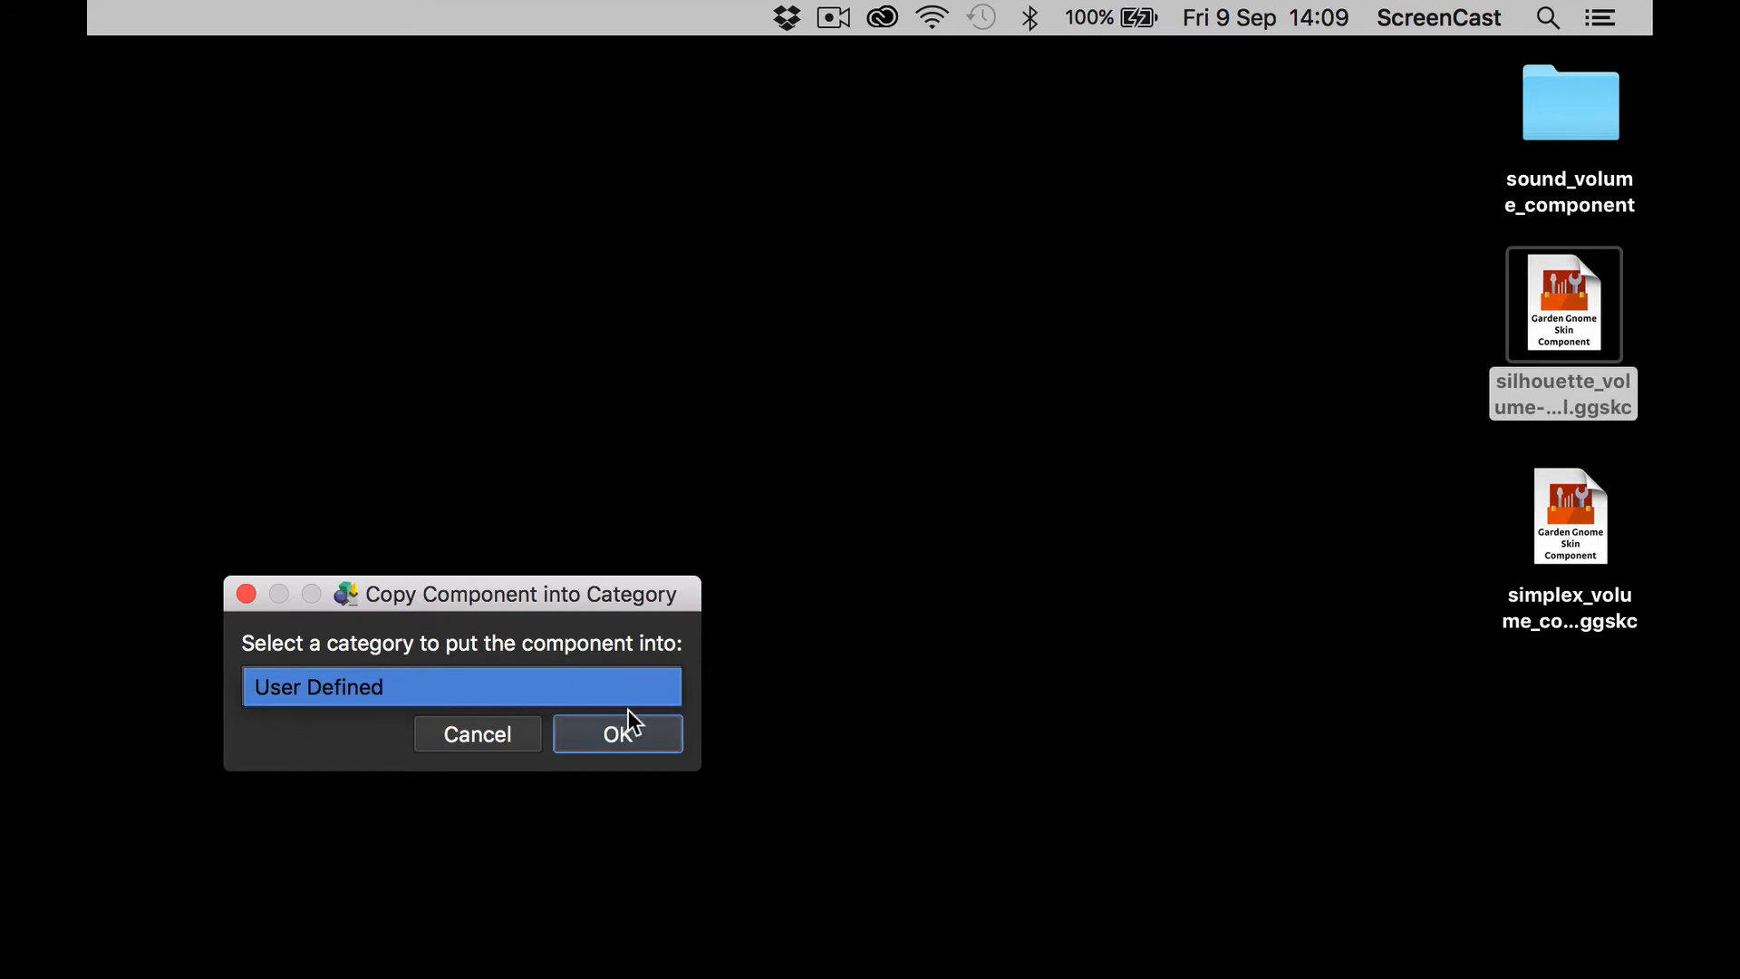
{"action": "left_click", "coordinate": [625, 741]}
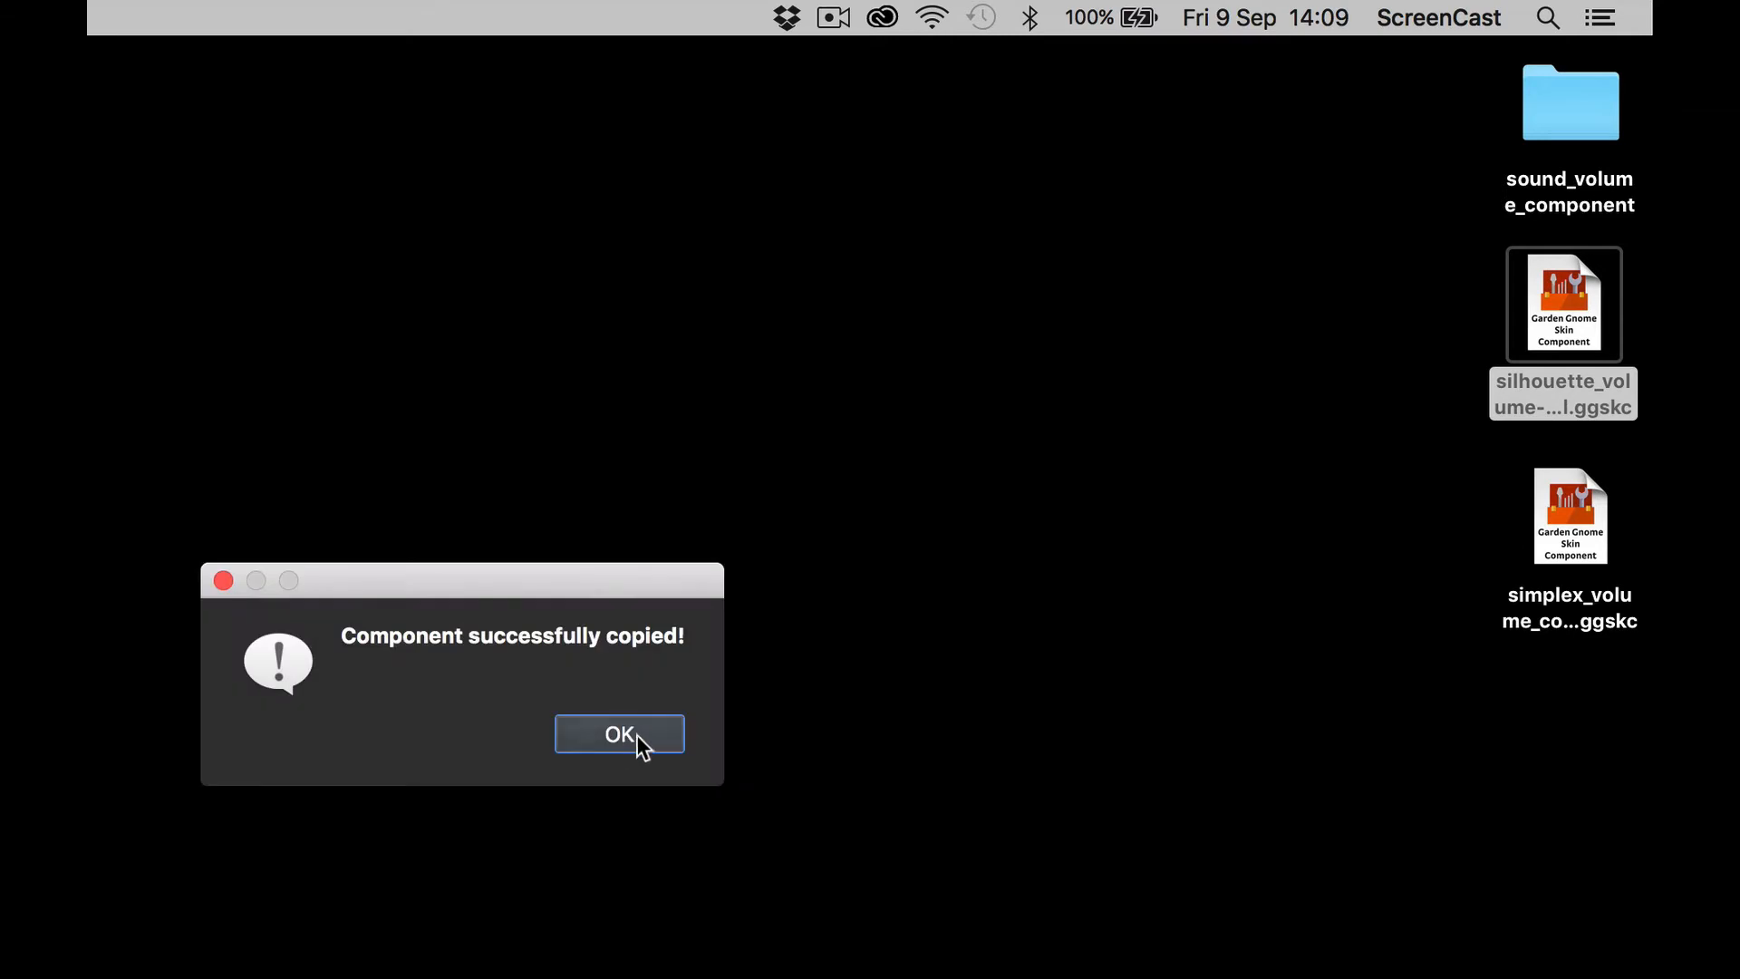
{"action": "left_click_drag", "start_coordinate": [589, 600], "coordinate": [571, 480]}
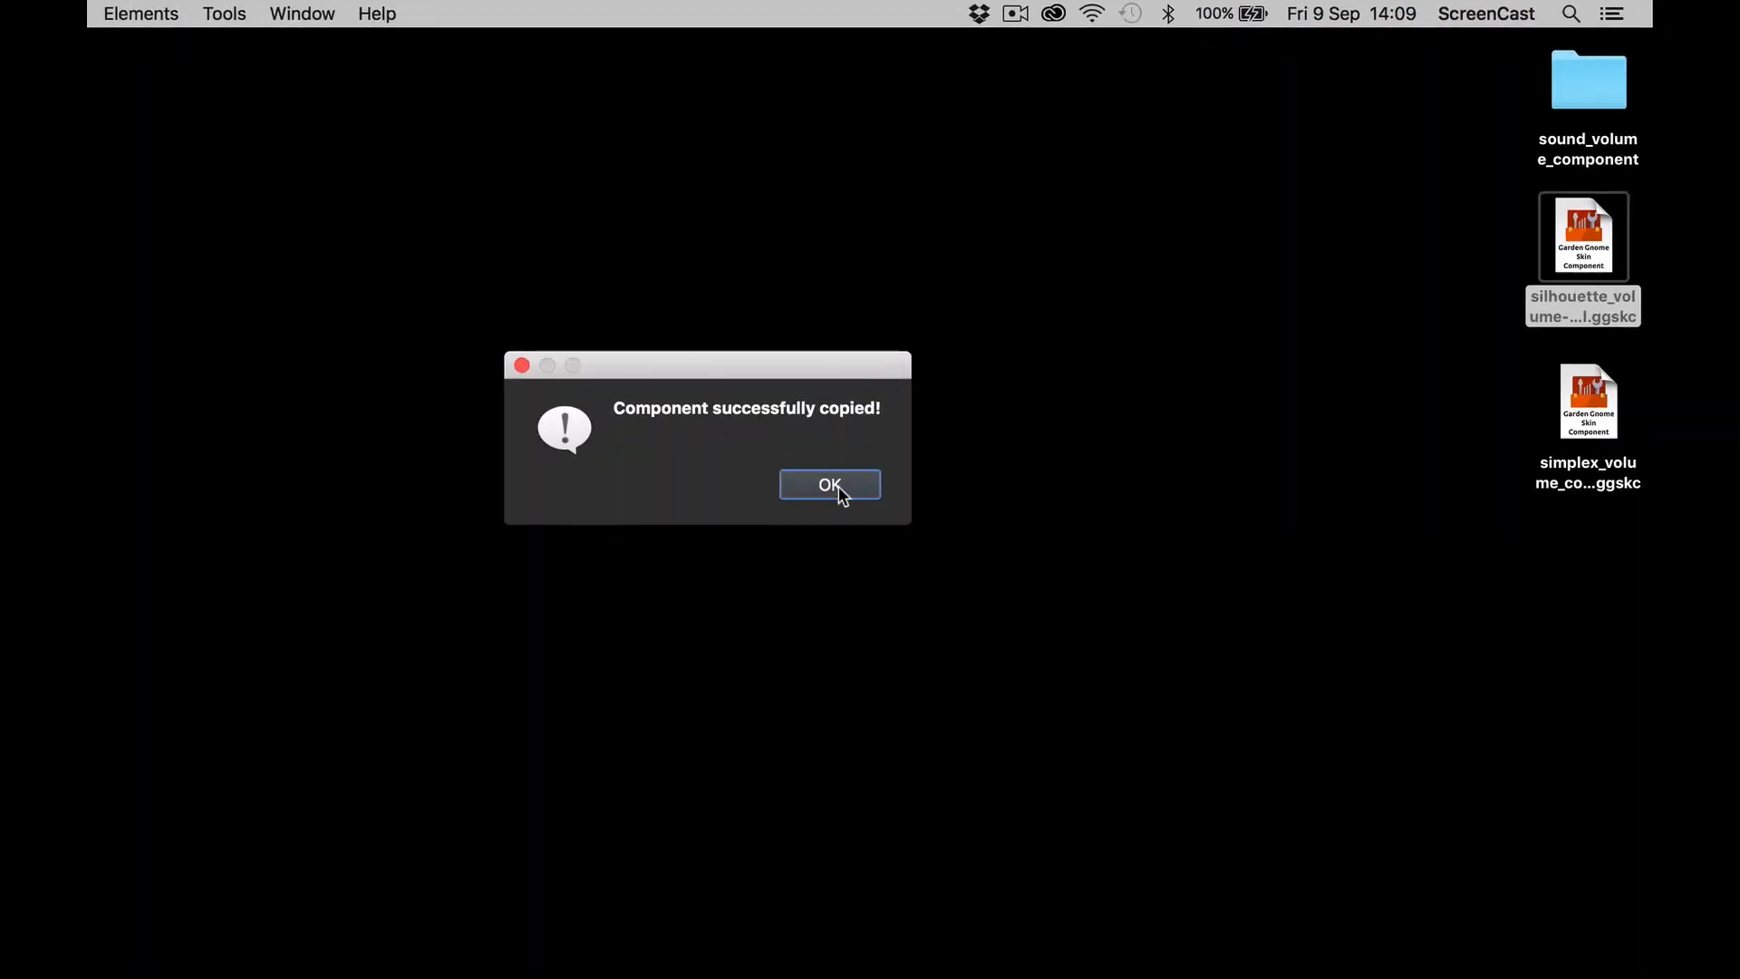
{"action": "left_click", "coordinate": [959, 416]}
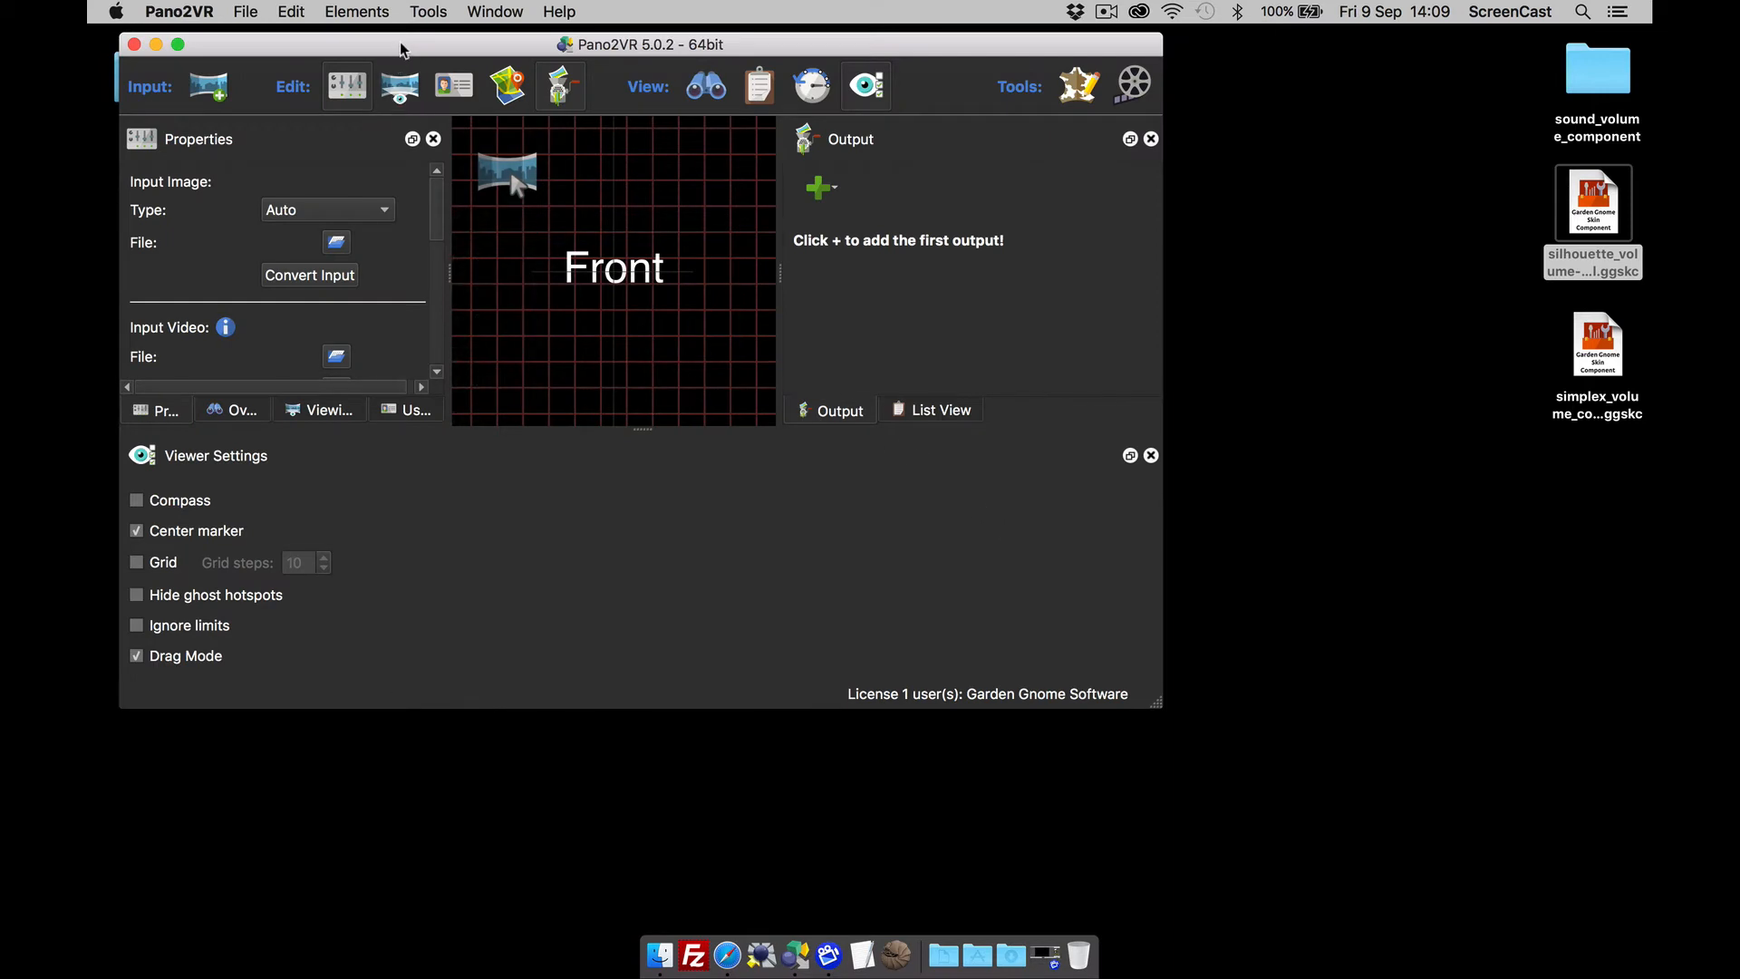
Show the User-Defined components in the Skin Editor's Components Toolbox to confirm Volume Control Silhouette is listed
{"action": "left_click_drag", "start_coordinate": [406, 44], "coordinate": [457, 106]}
{"action": "left_click", "coordinate": [1128, 148]}
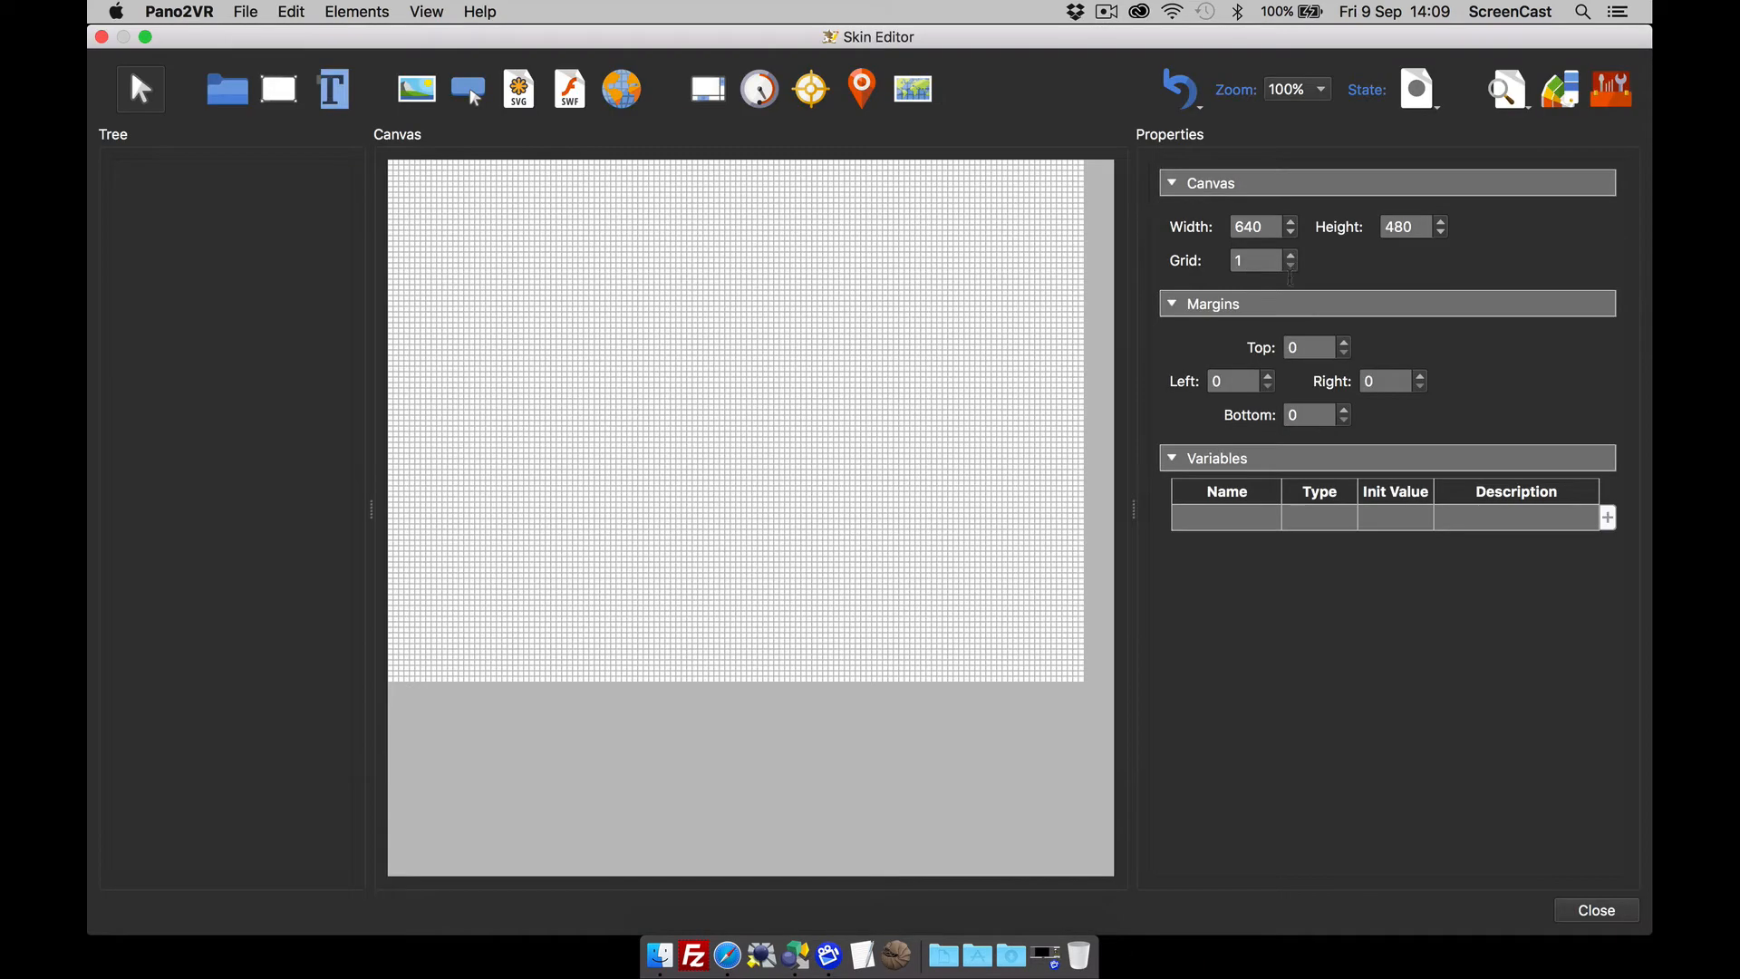
{"action": "left_click", "coordinate": [1611, 96]}
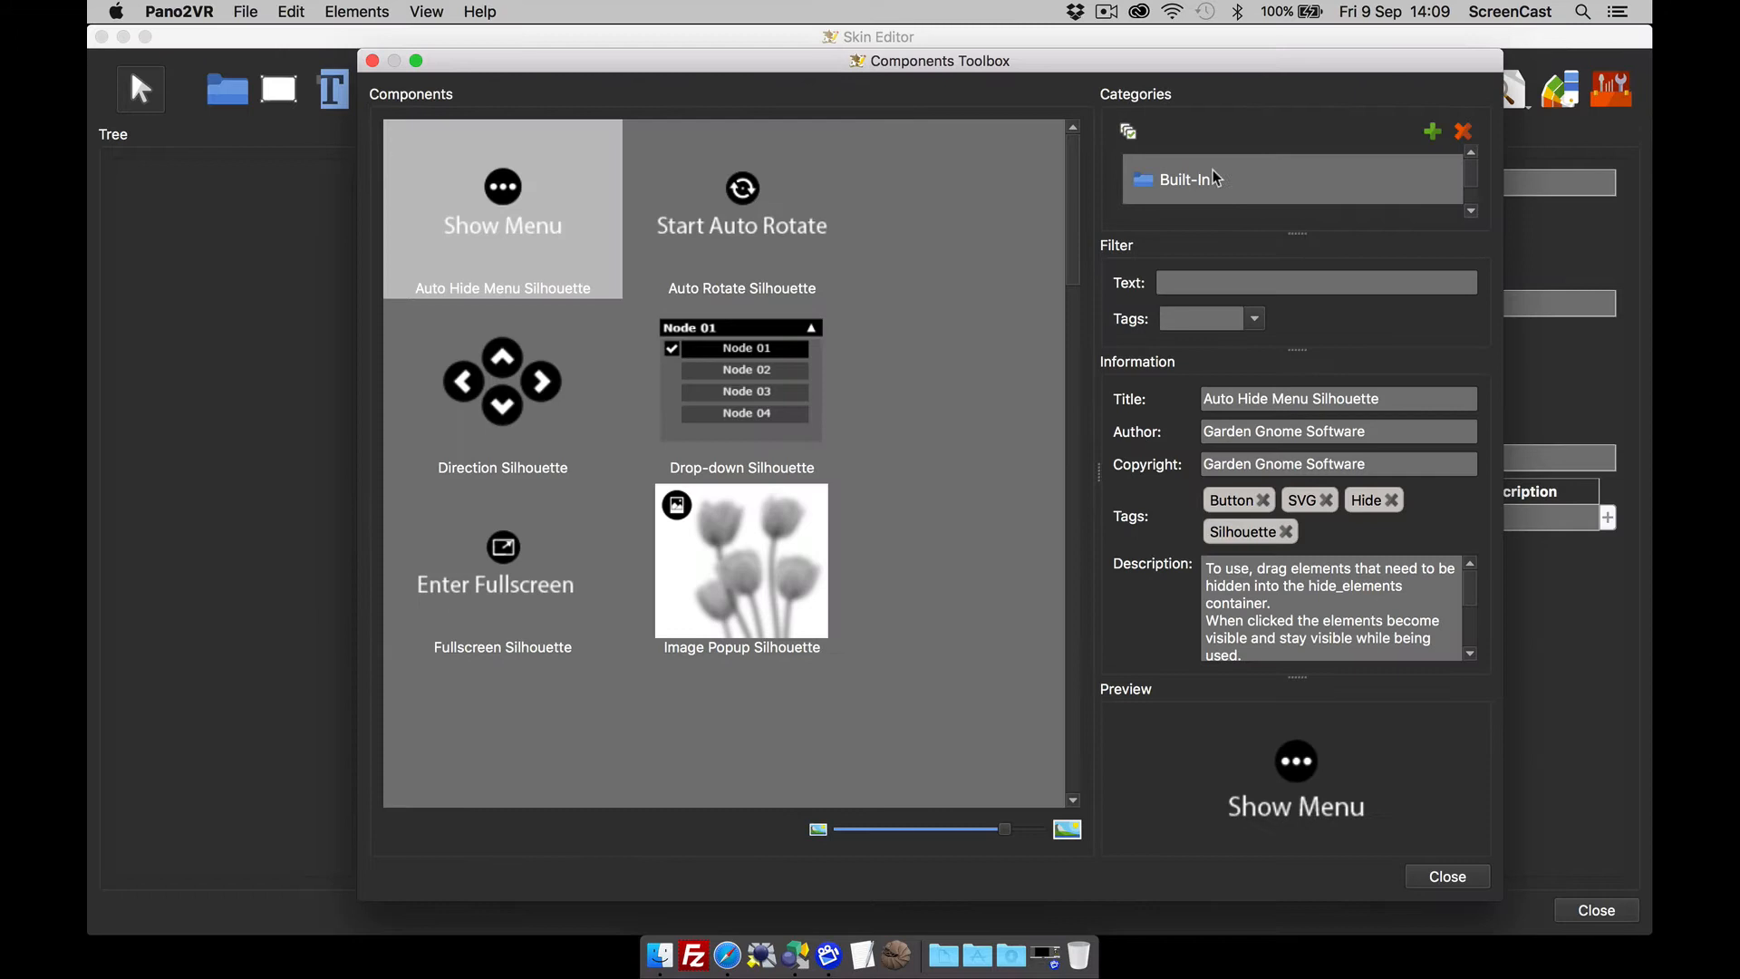
{"action": "left_click", "coordinate": [1213, 198]}
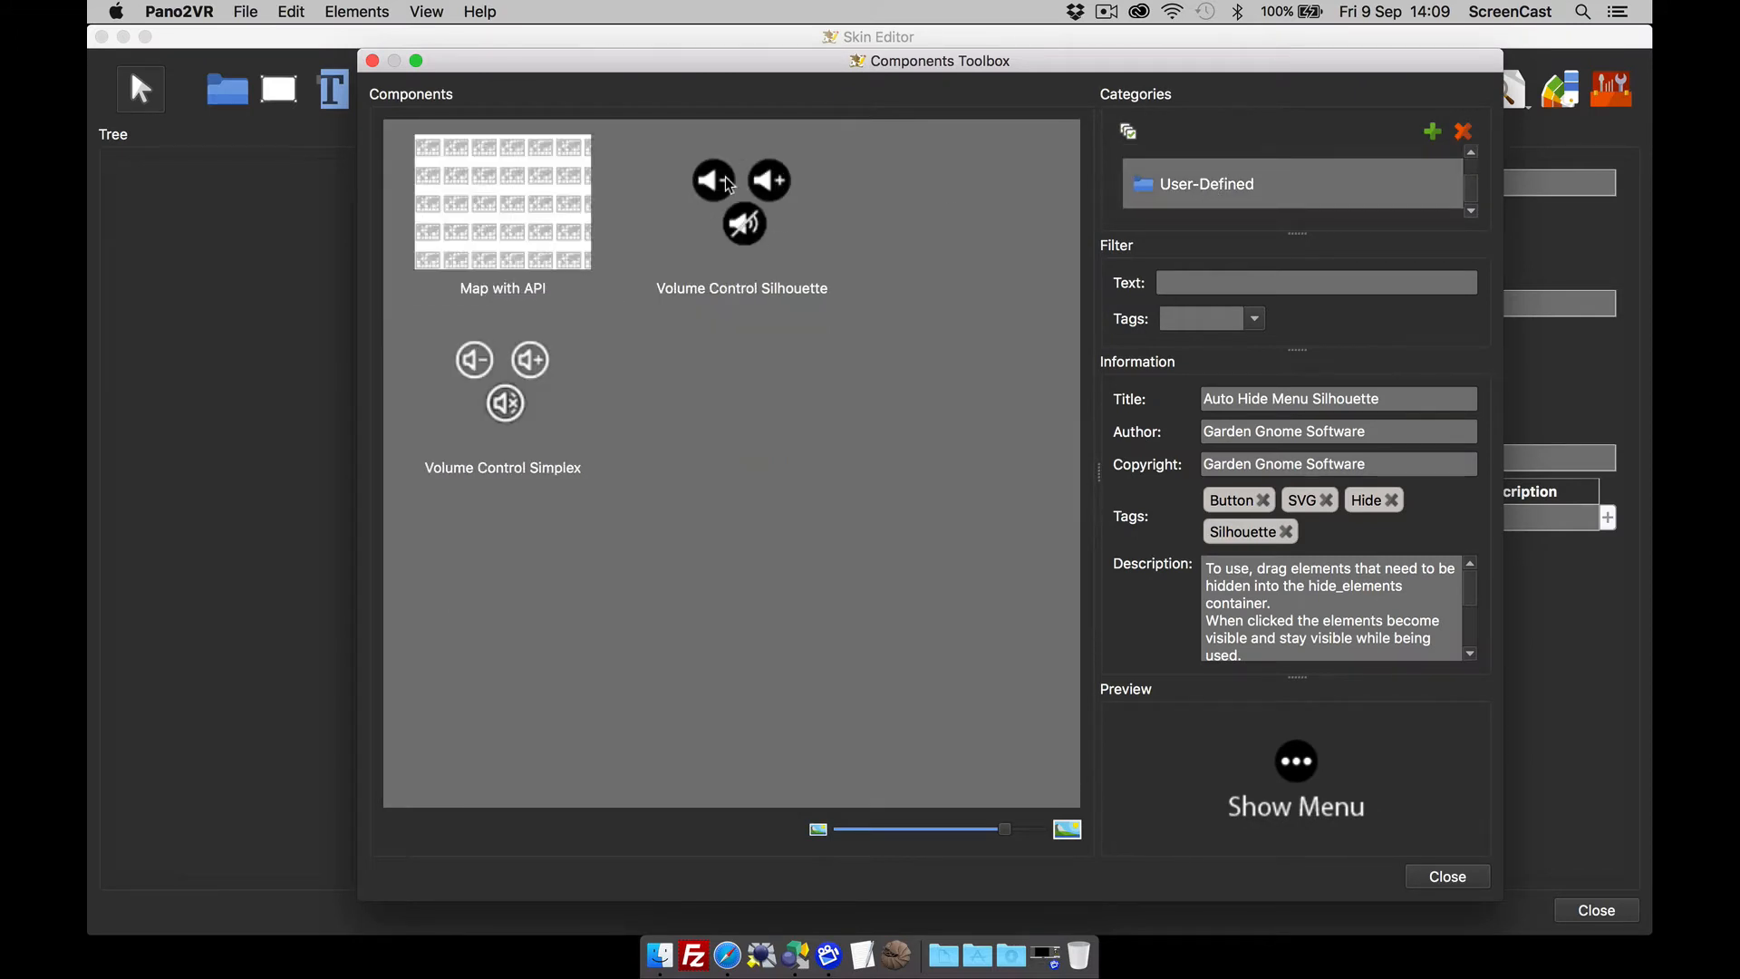
Close the toolbox, the Skin Editor and the Pano2VR project window
{"action": "left_click", "coordinate": [371, 61]}
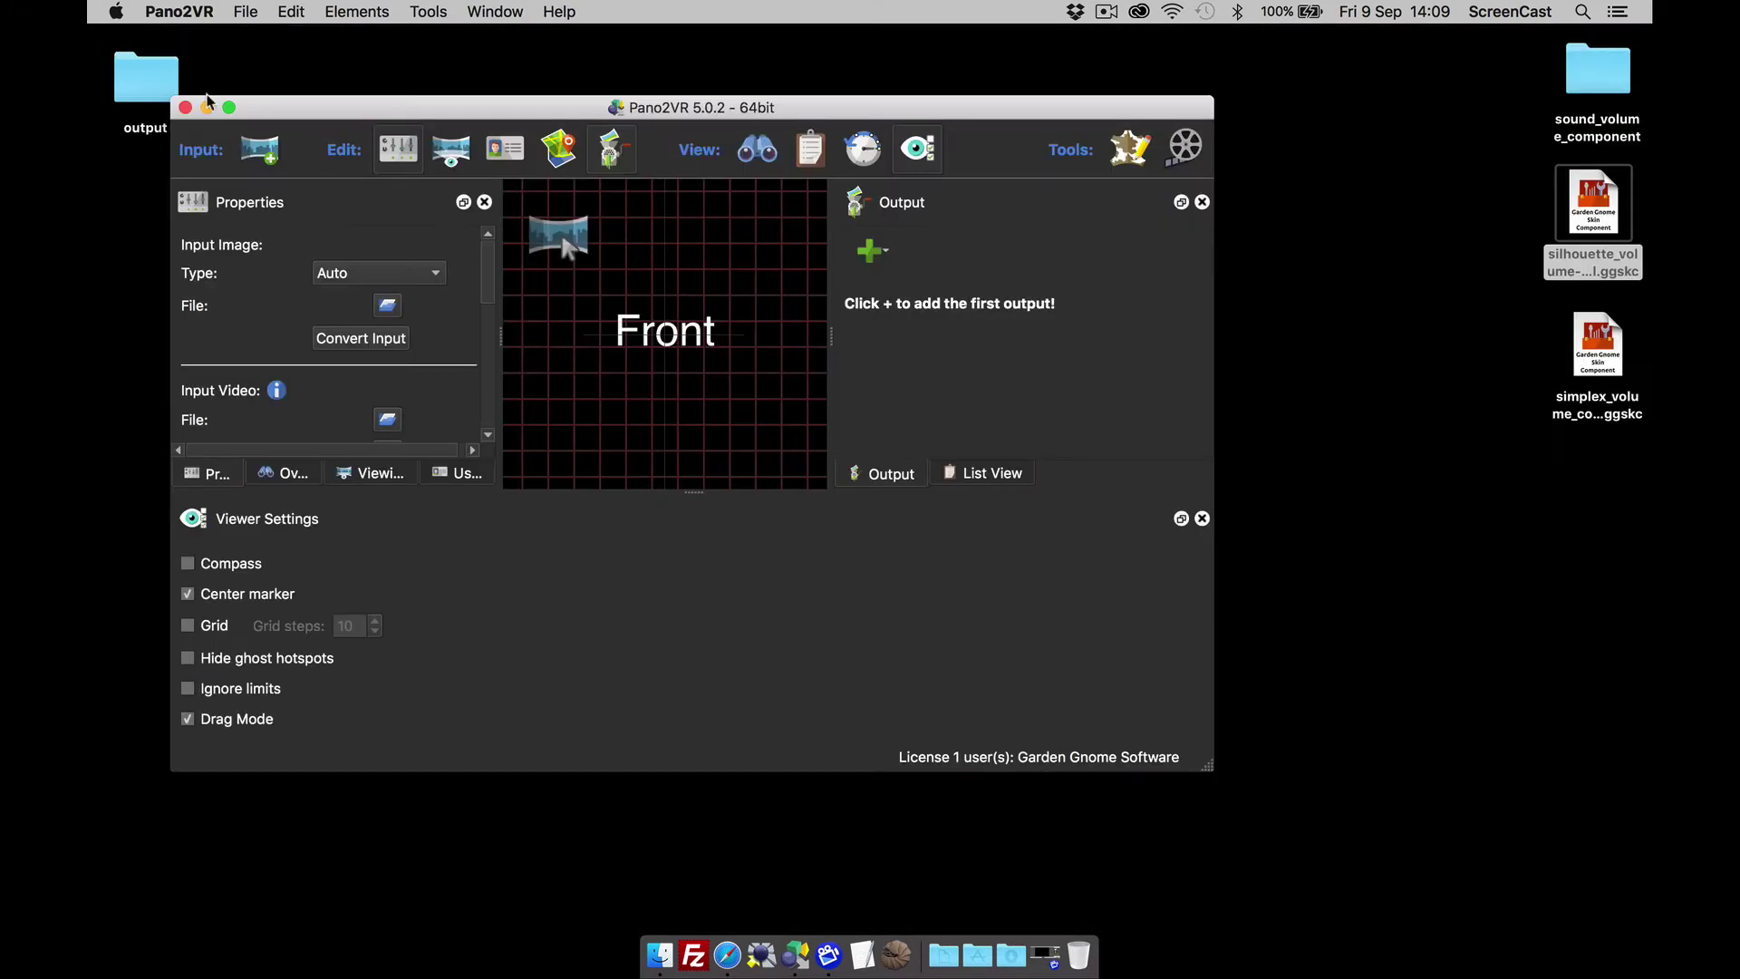
{"action": "left_click", "coordinate": [102, 36]}
{"action": "left_click", "coordinate": [185, 108]}
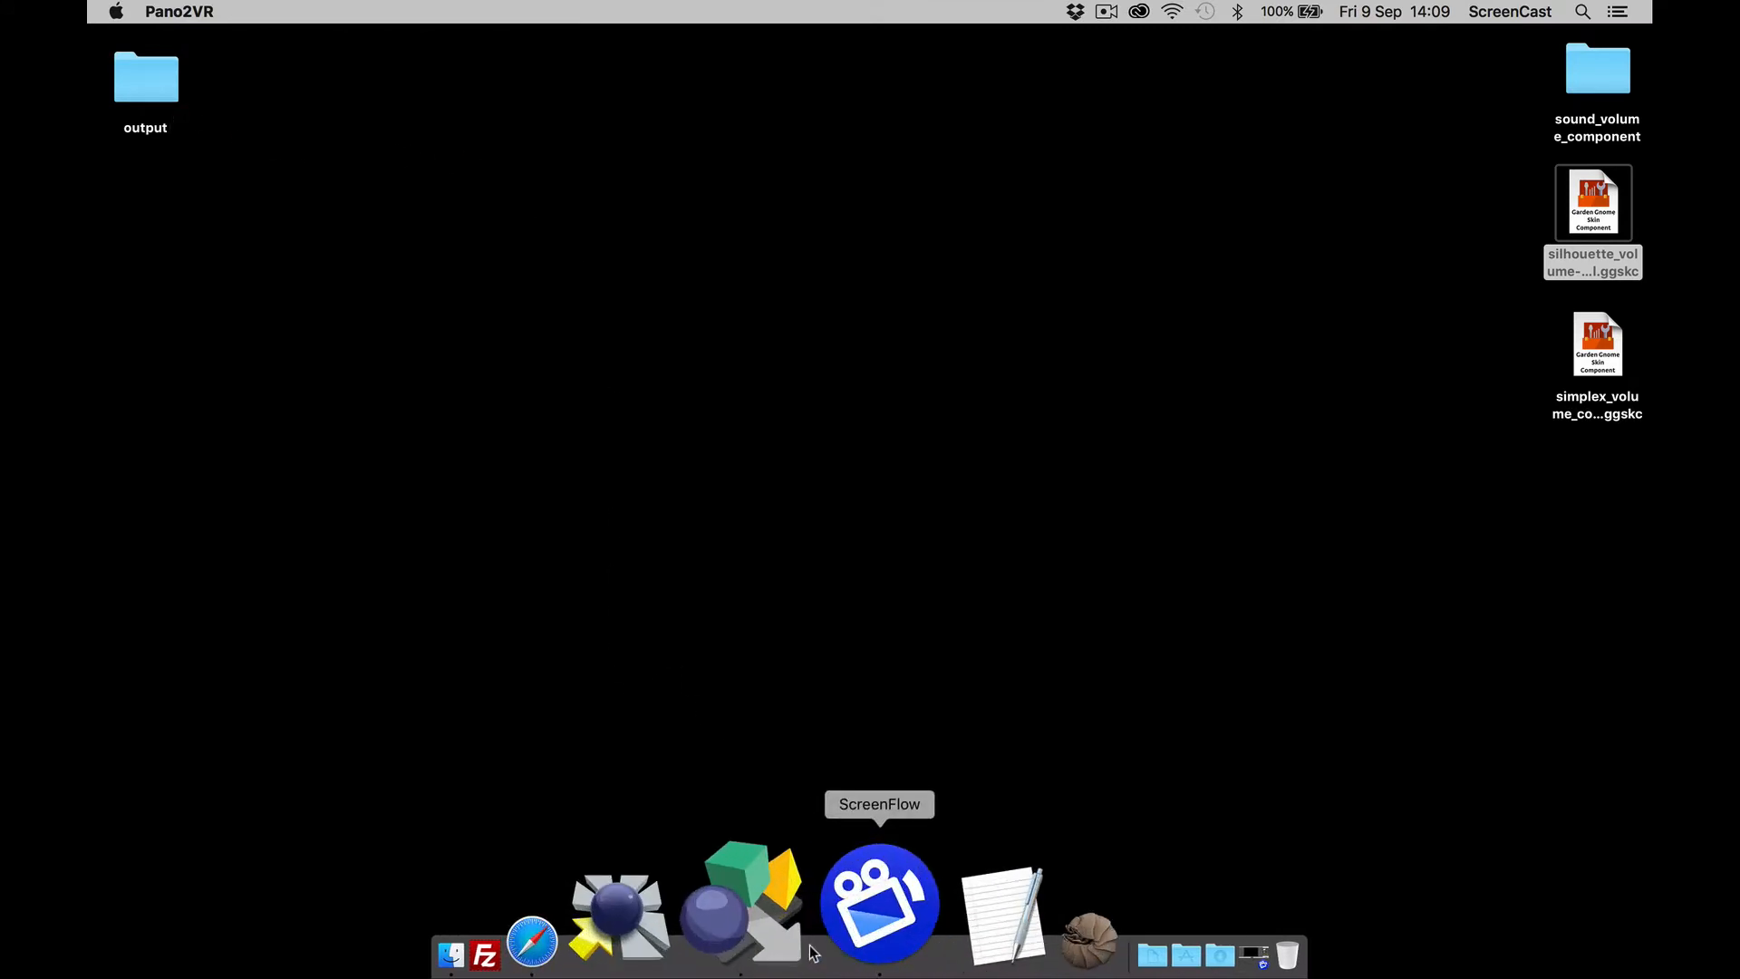
Reopen the Pano2VR project from the Dock and rotate the gravel drive panorama preview
{"action": "left_click", "coordinate": [796, 929]}
{"action": "left_click_drag", "start_coordinate": [929, 470], "coordinate": [999, 470]}
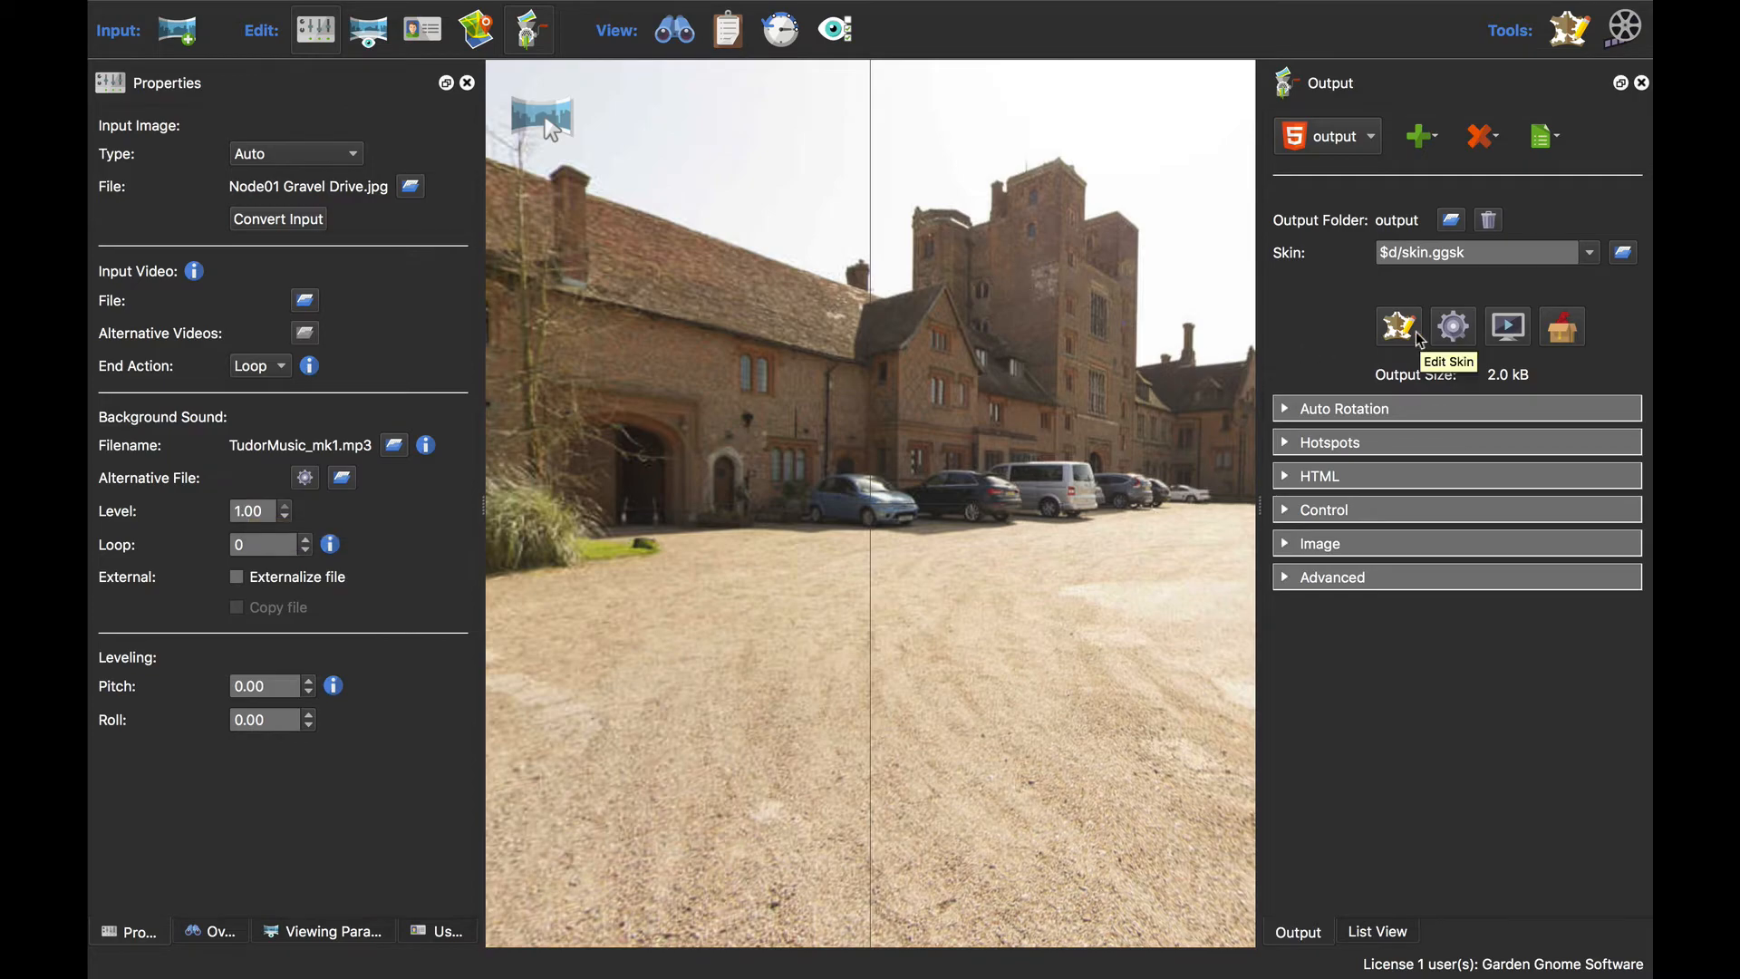
View the Volume Control Silhouette details among the User-Defined components in the Skin Editor
{"action": "left_click", "coordinate": [1450, 328]}
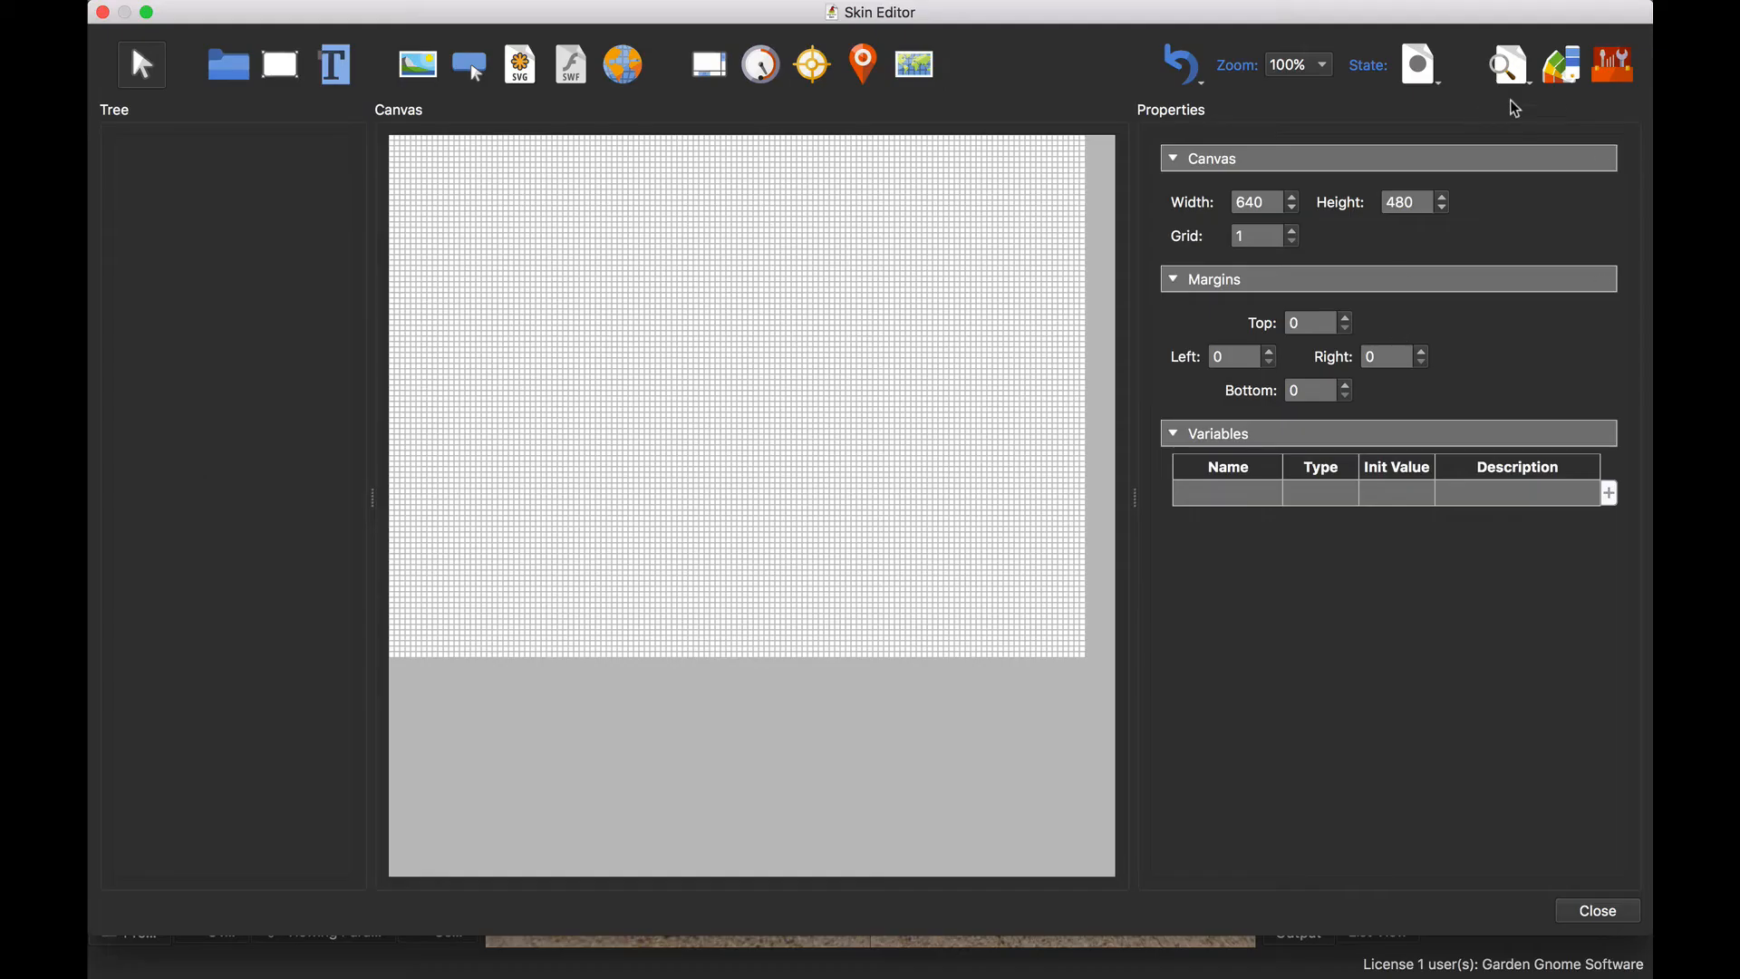
{"action": "left_click", "coordinate": [1617, 70]}
{"action": "scroll", "coordinate": [1128, 191], "scroll_direction": "down", "scroll_amount": 1}
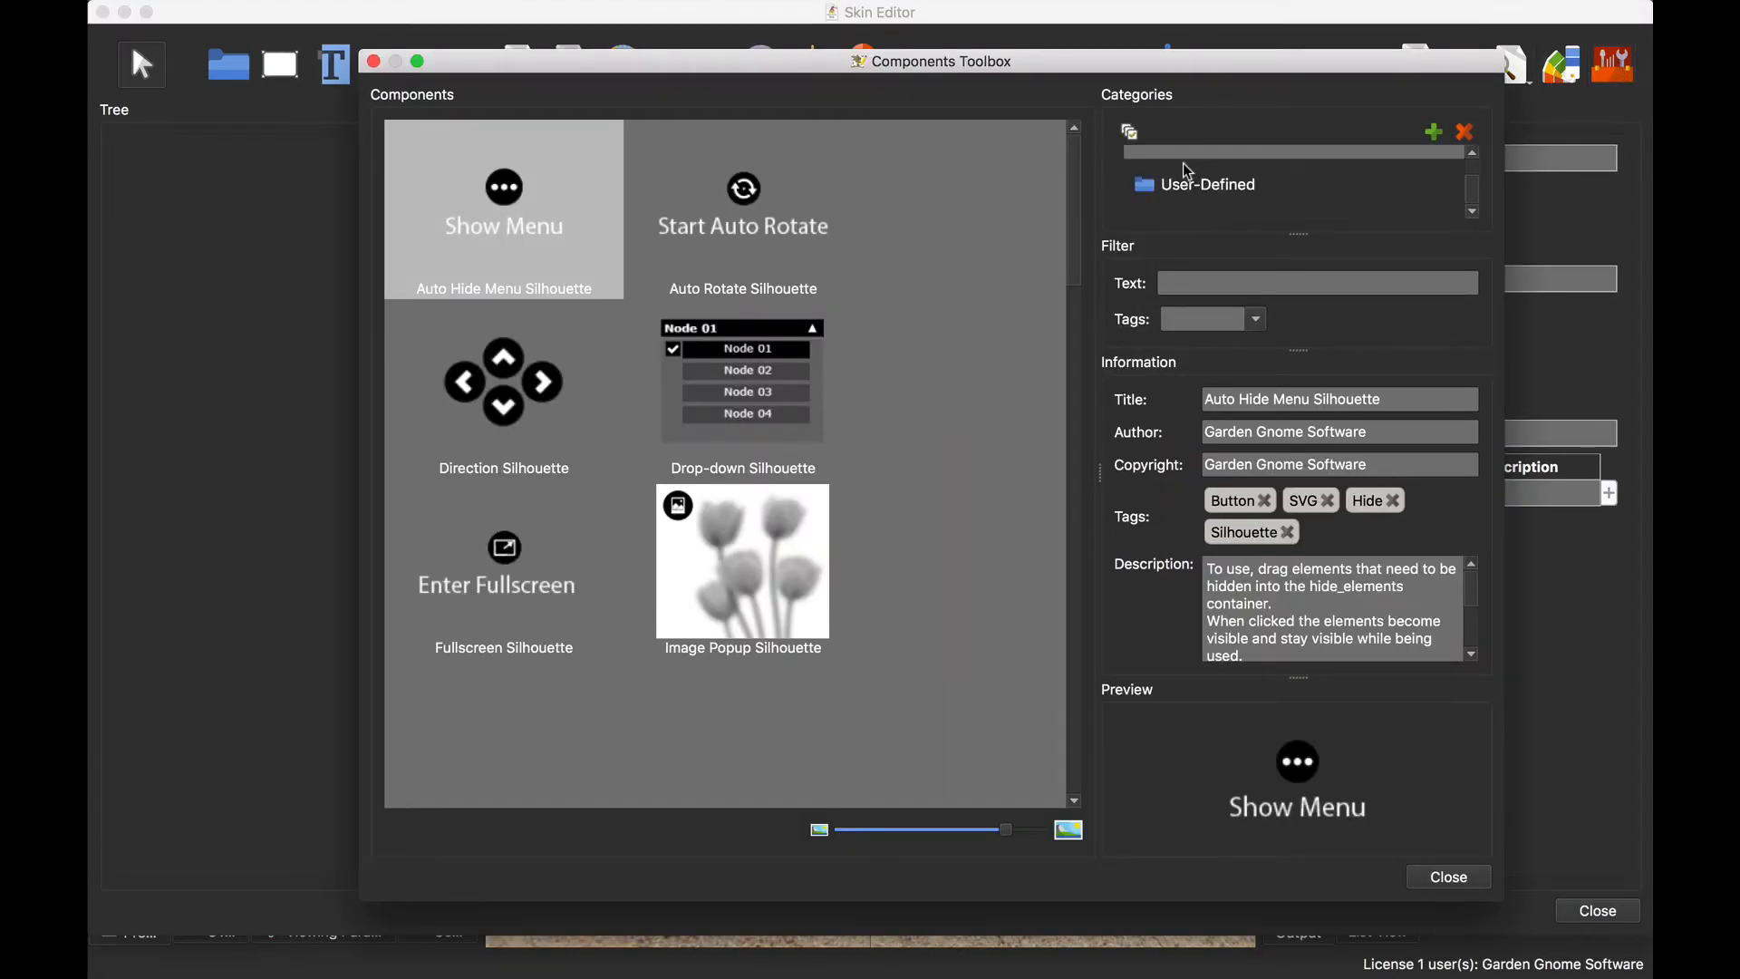
{"action": "left_click", "coordinate": [1191, 184]}
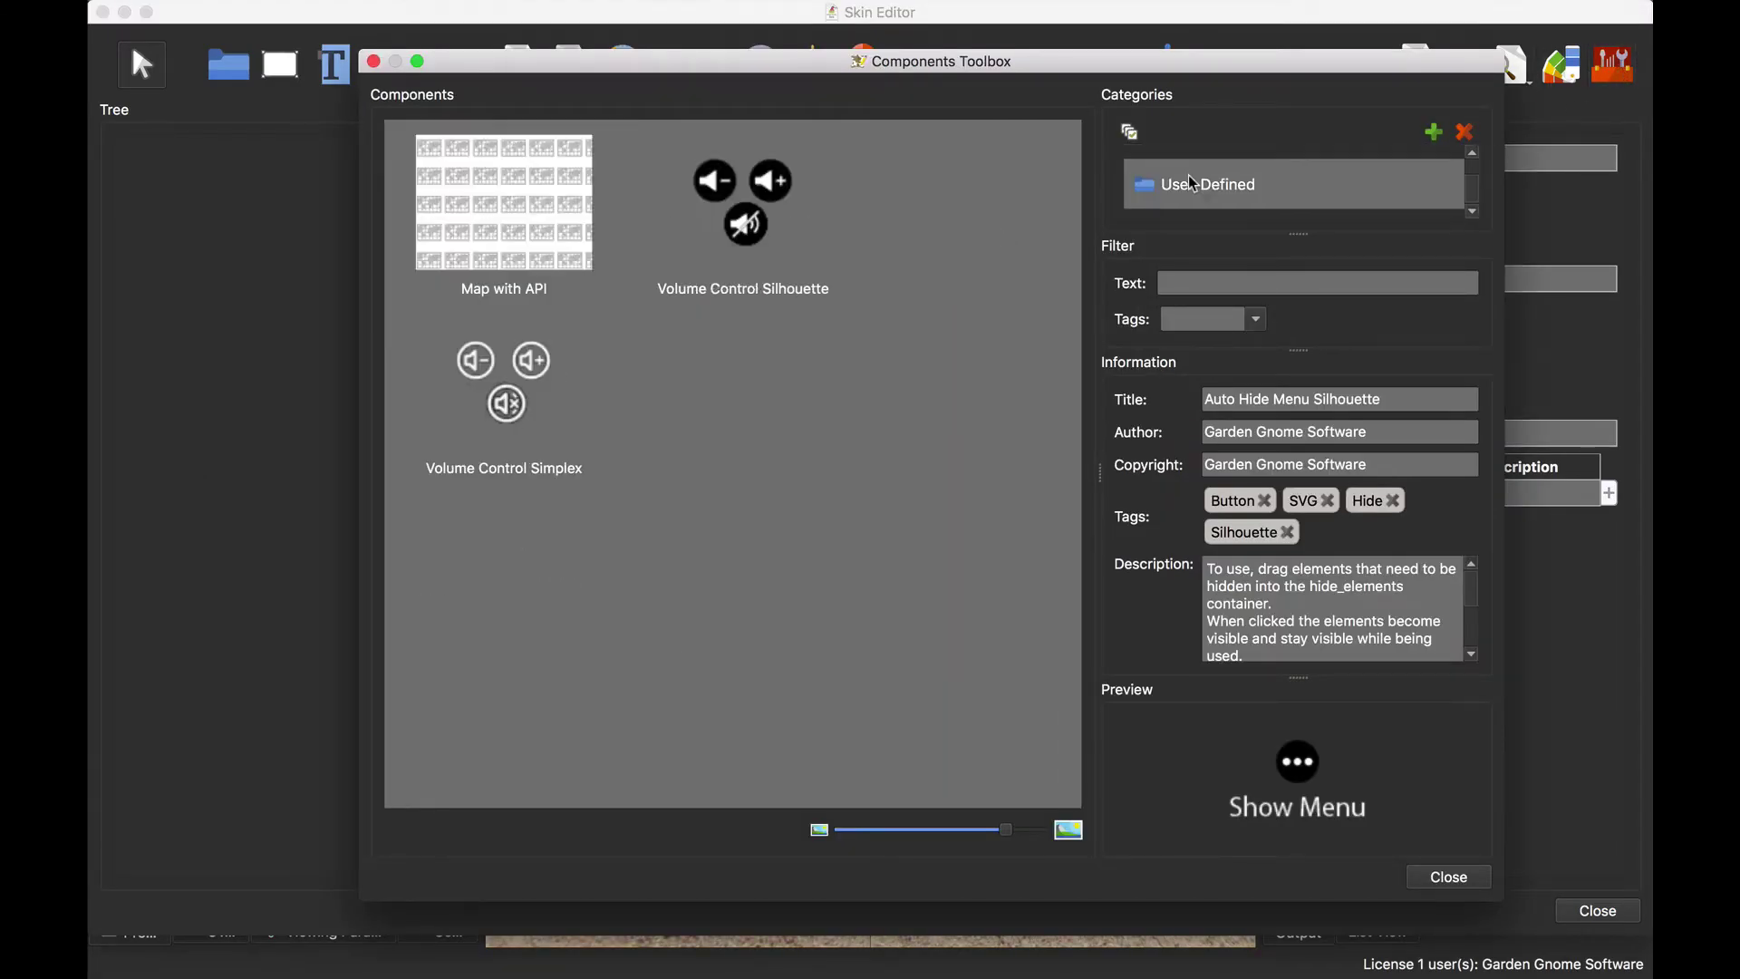
{"action": "left_click", "coordinate": [714, 288]}
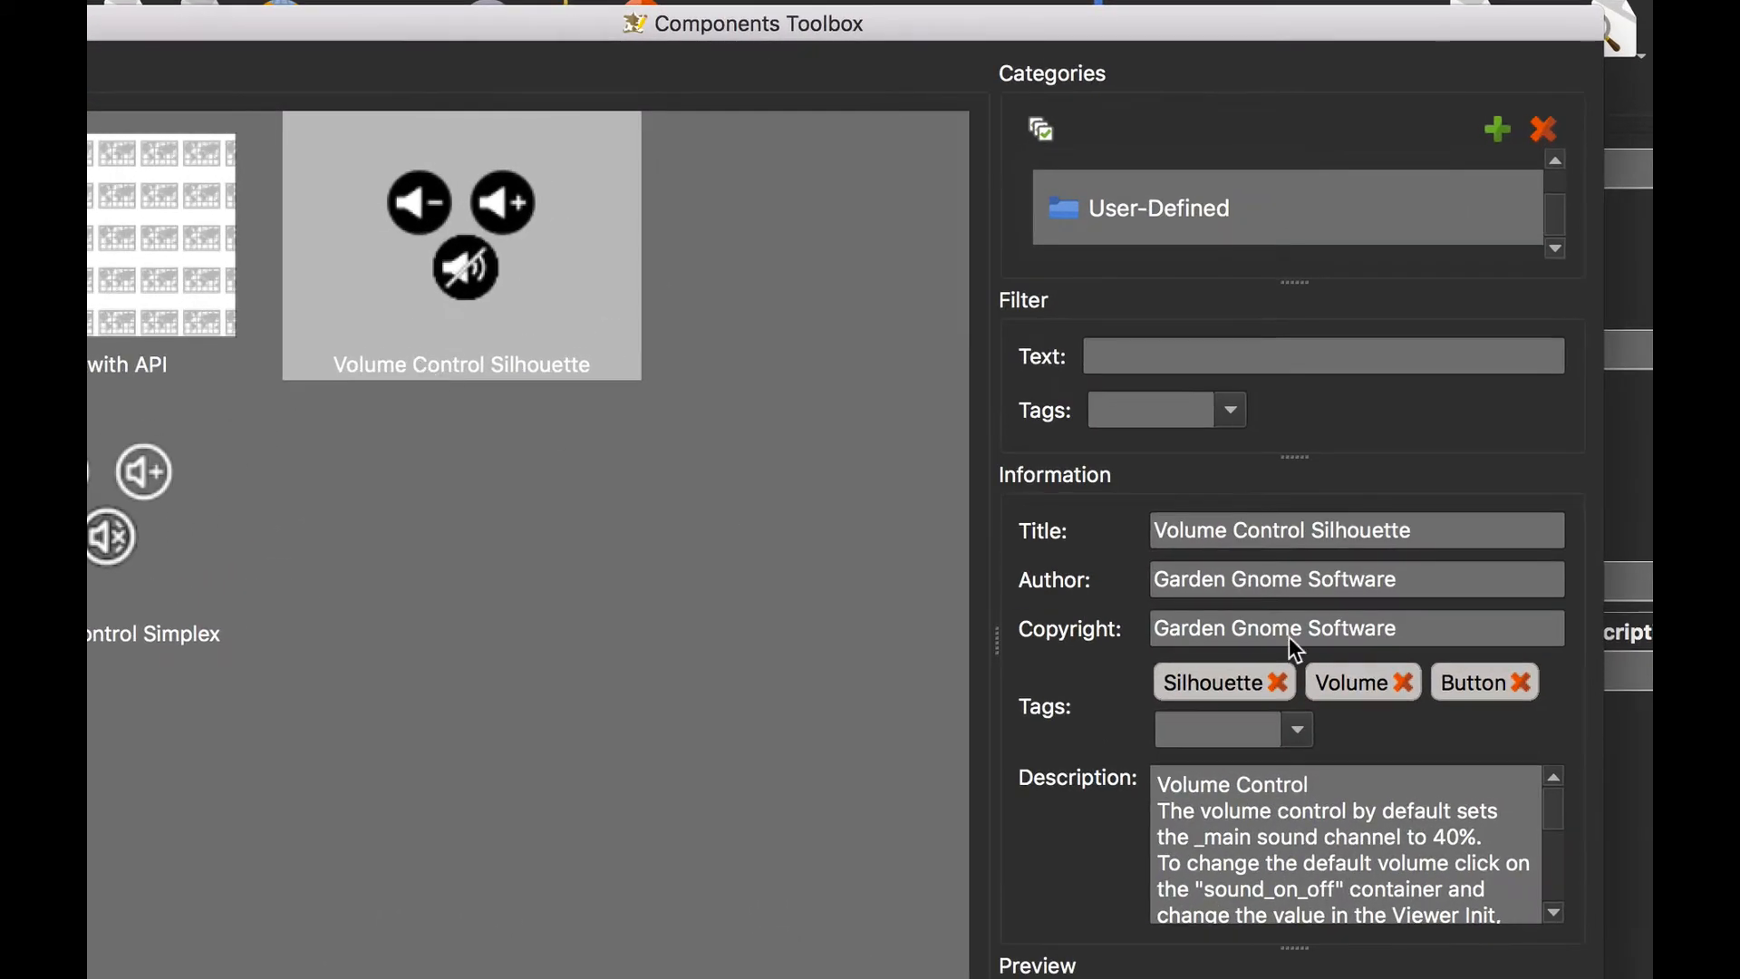
{"action": "scroll", "coordinate": [1427, 814], "scroll_direction": "down", "scroll_amount": 3}
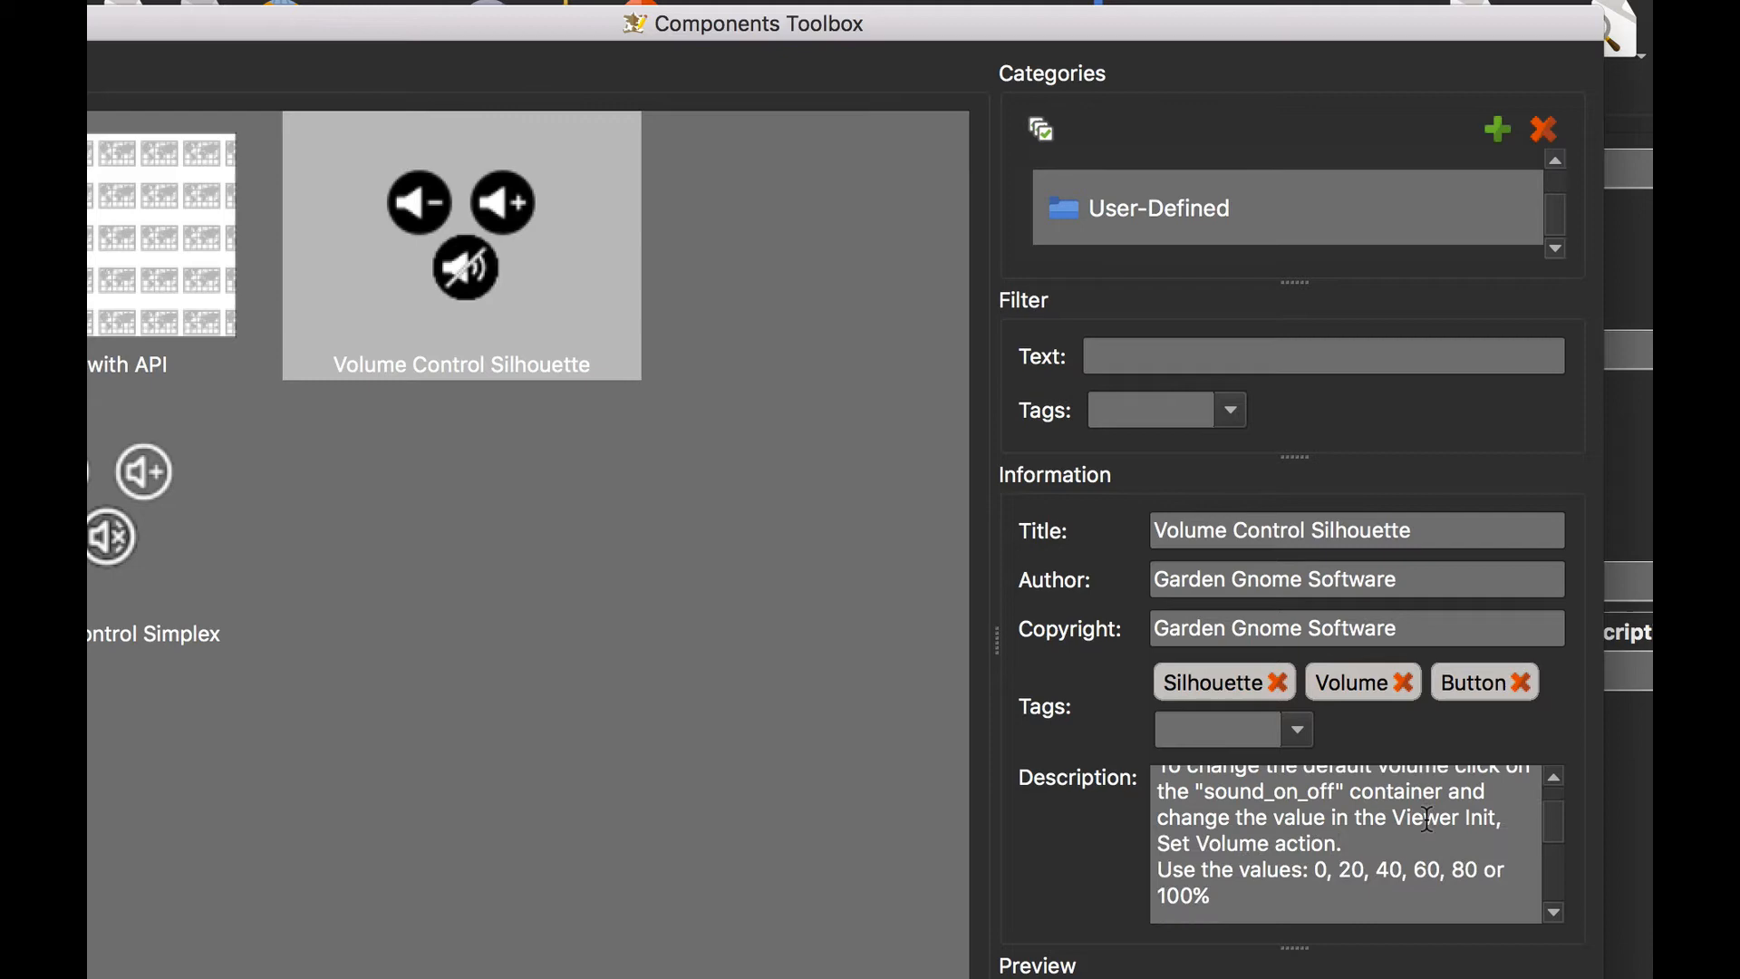
{"action": "scroll", "coordinate": [1428, 813], "scroll_direction": "down", "scroll_amount": 3}
{"action": "scroll", "coordinate": [1428, 813], "scroll_direction": "up", "scroll_amount": 6}
{"action": "scroll", "coordinate": [1427, 813], "scroll_direction": "down", "scroll_amount": 5}
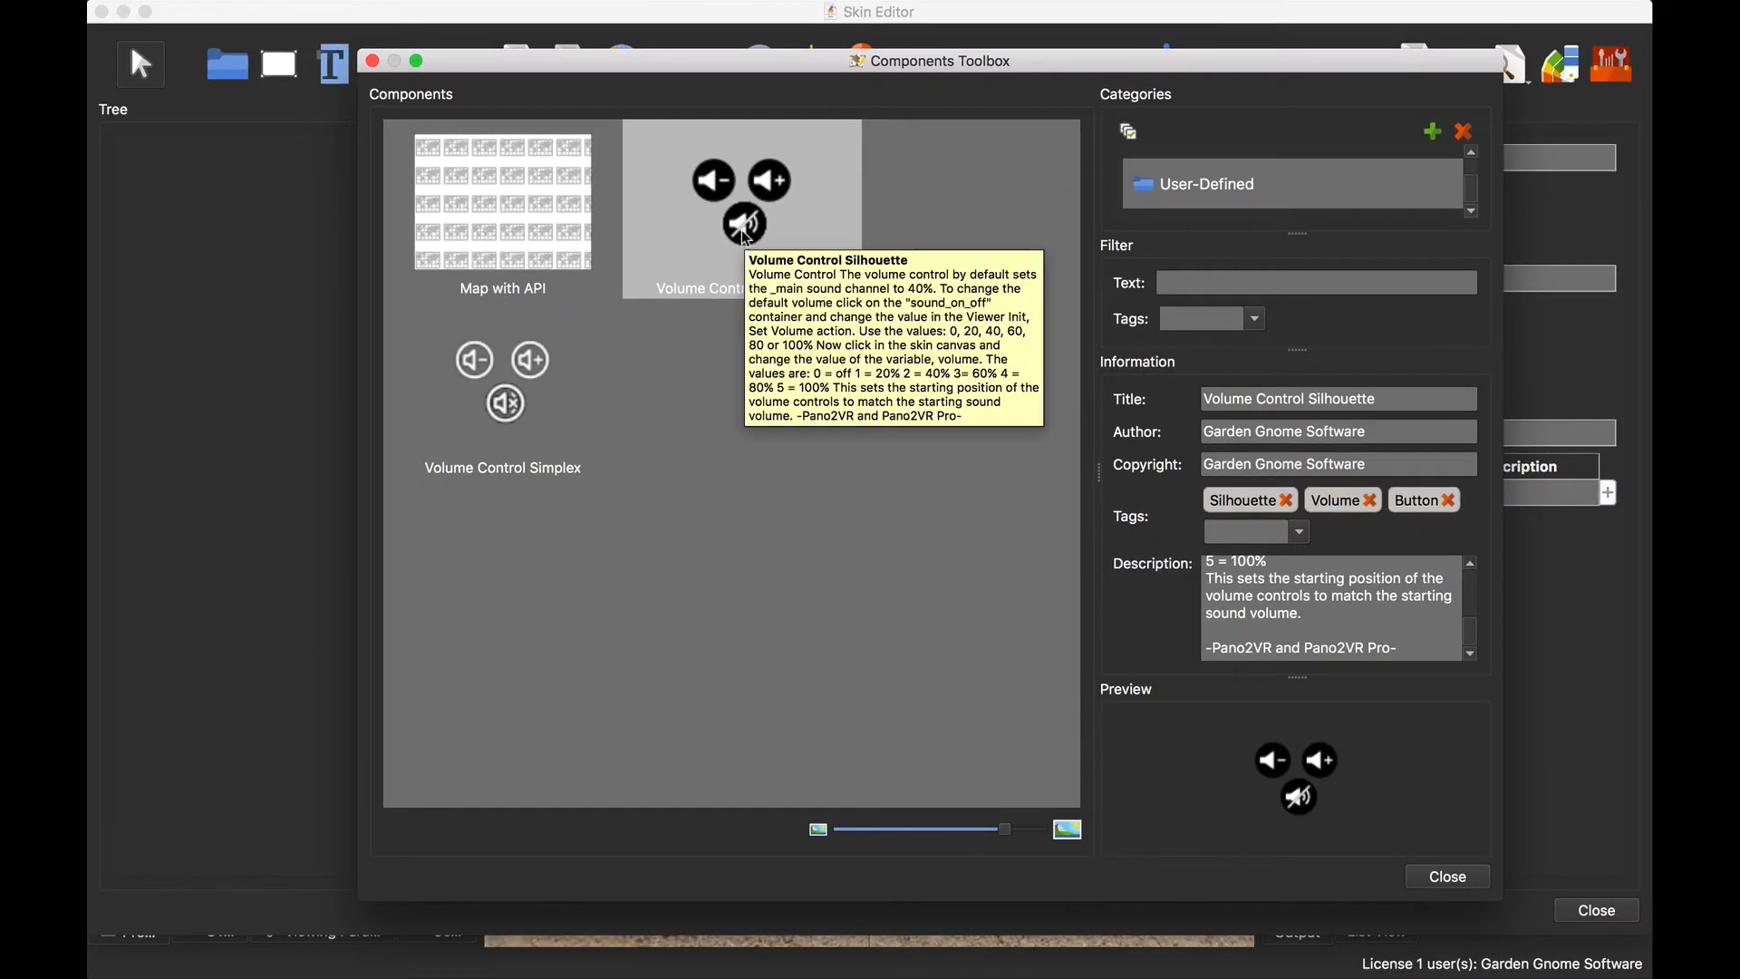
Add the Volume Control Silhouette component to the skin and show the skin's variables
{"action": "double_click", "coordinate": [744, 234]}
{"action": "left_click", "coordinate": [1447, 877]}
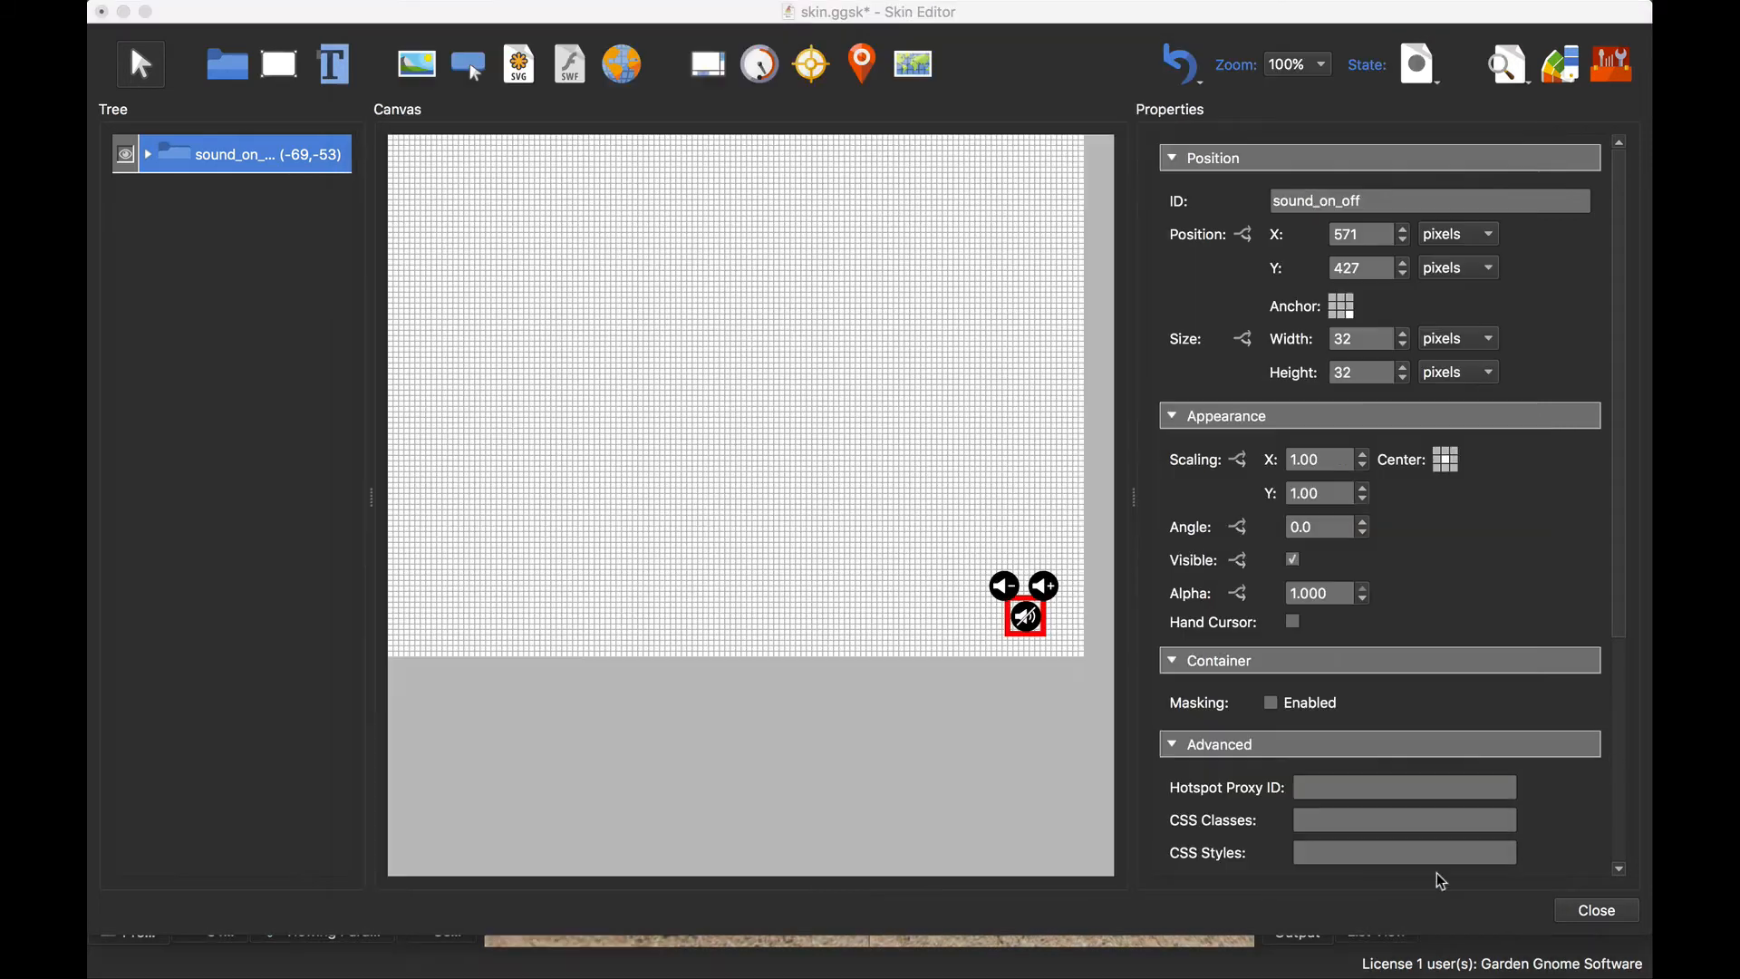
{"action": "left_click", "coordinate": [787, 416]}
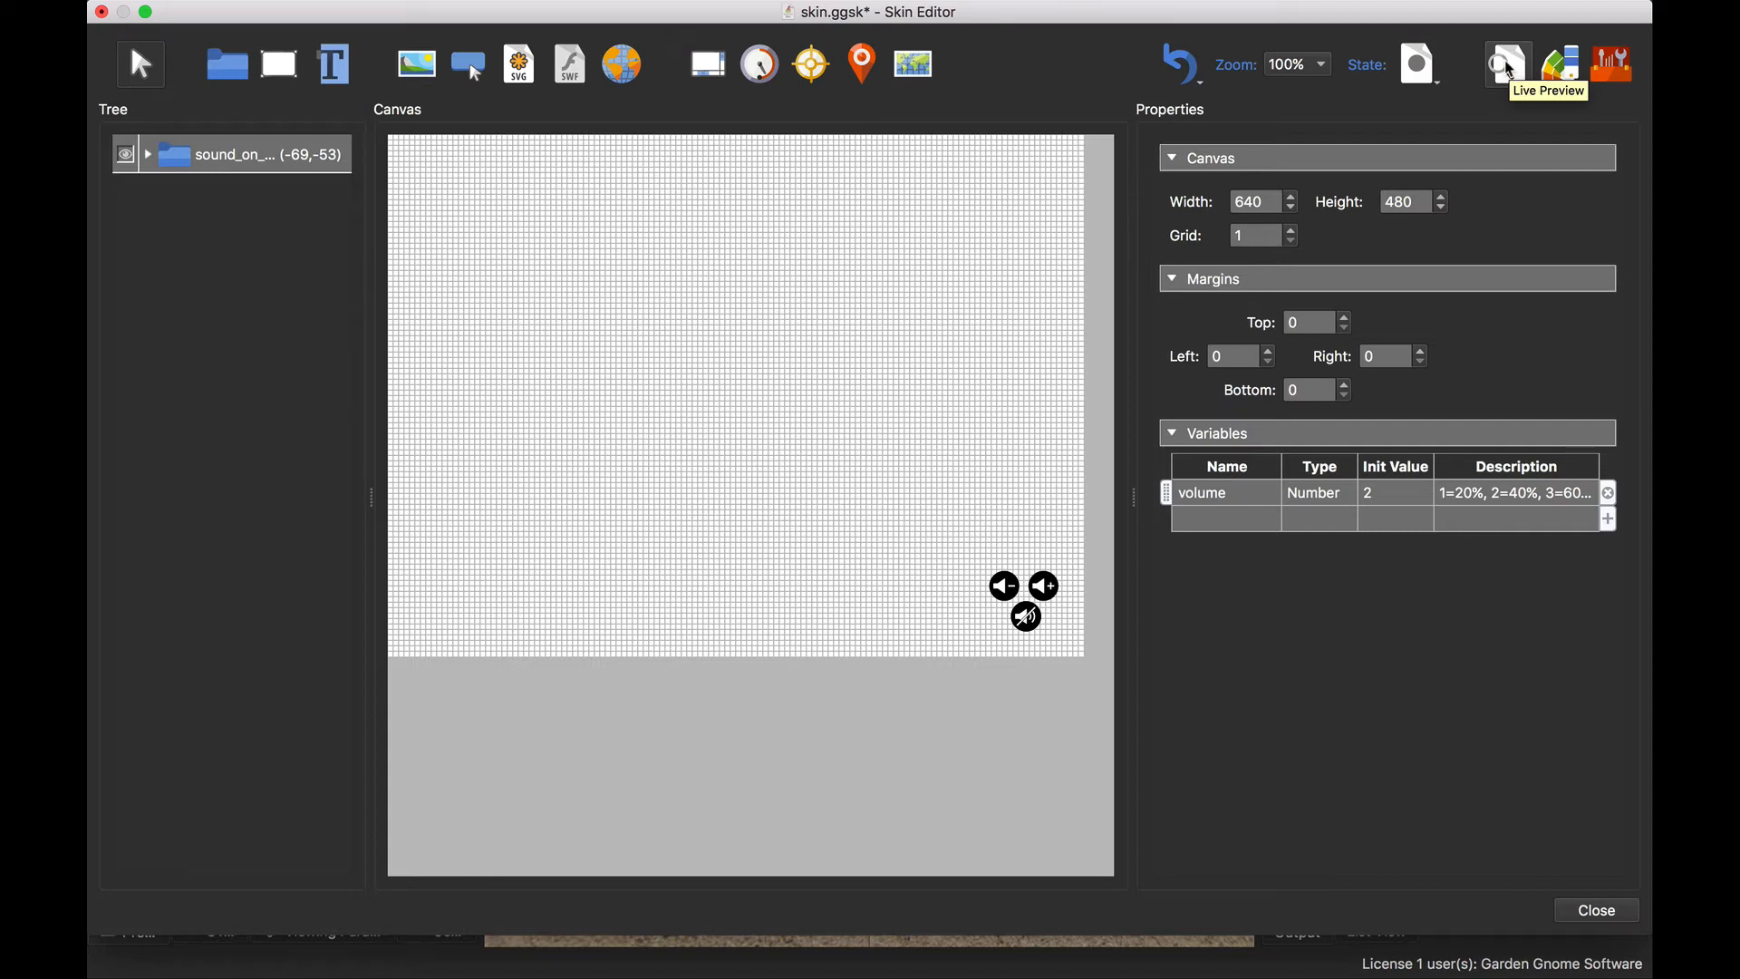
{"action": "left_click", "coordinate": [1507, 69]}
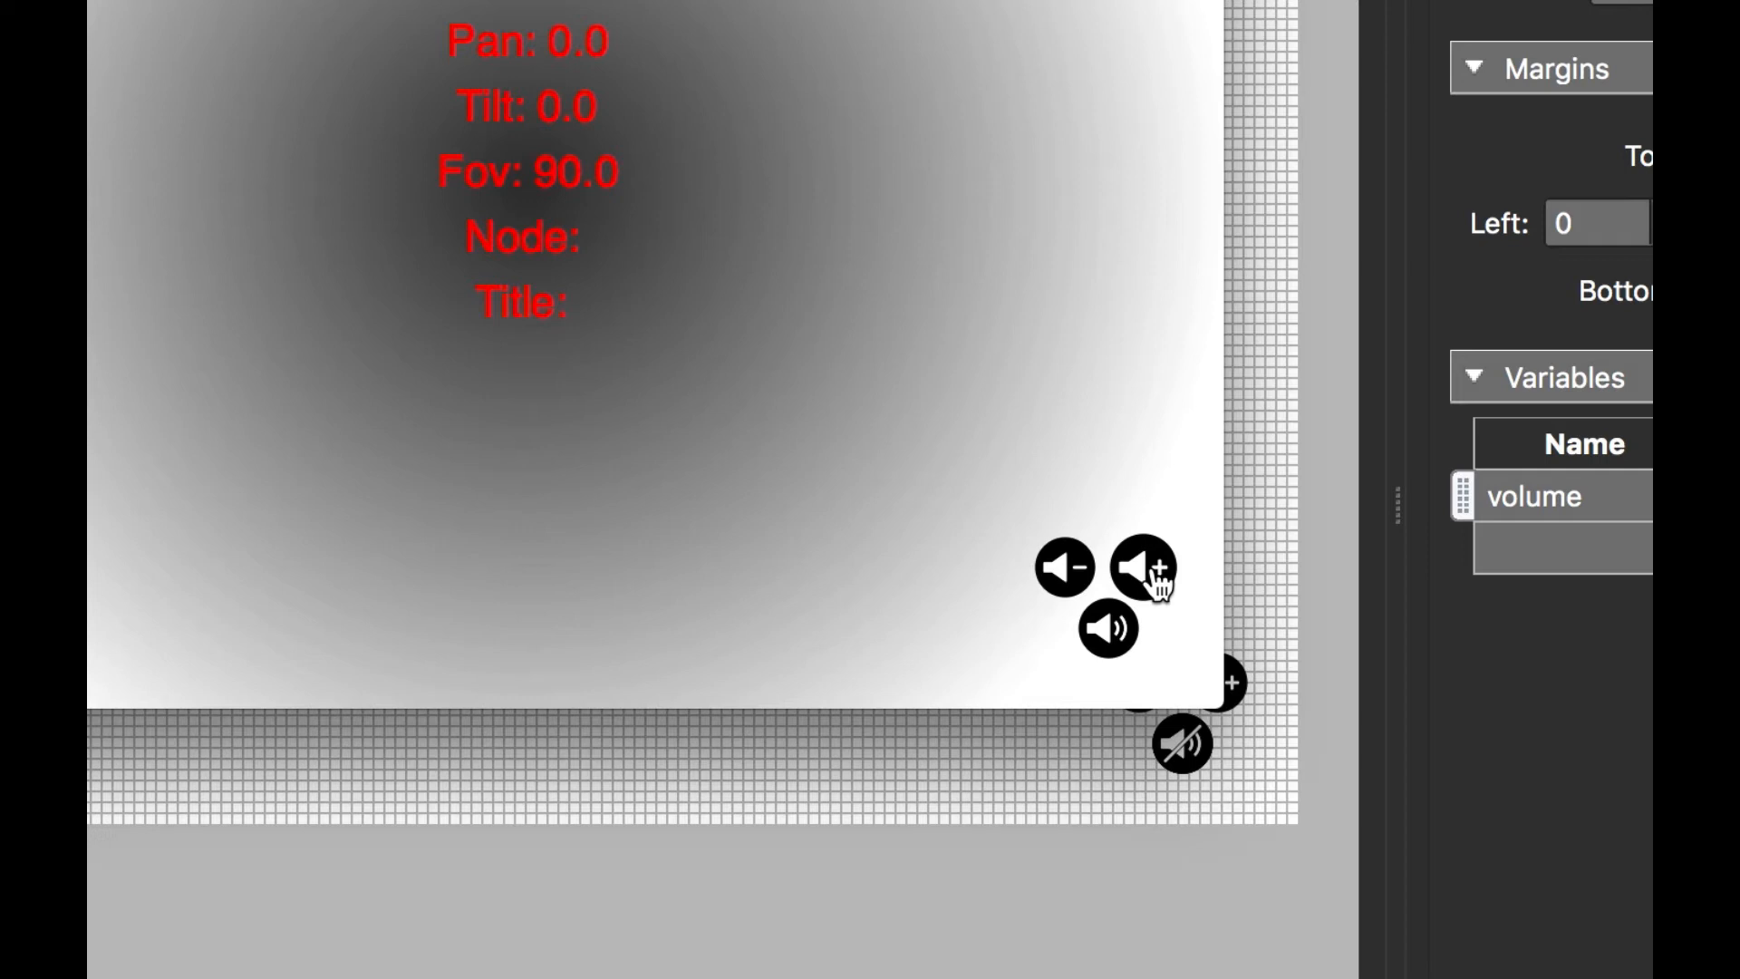
{"action": "left_click", "coordinate": [1155, 571]}
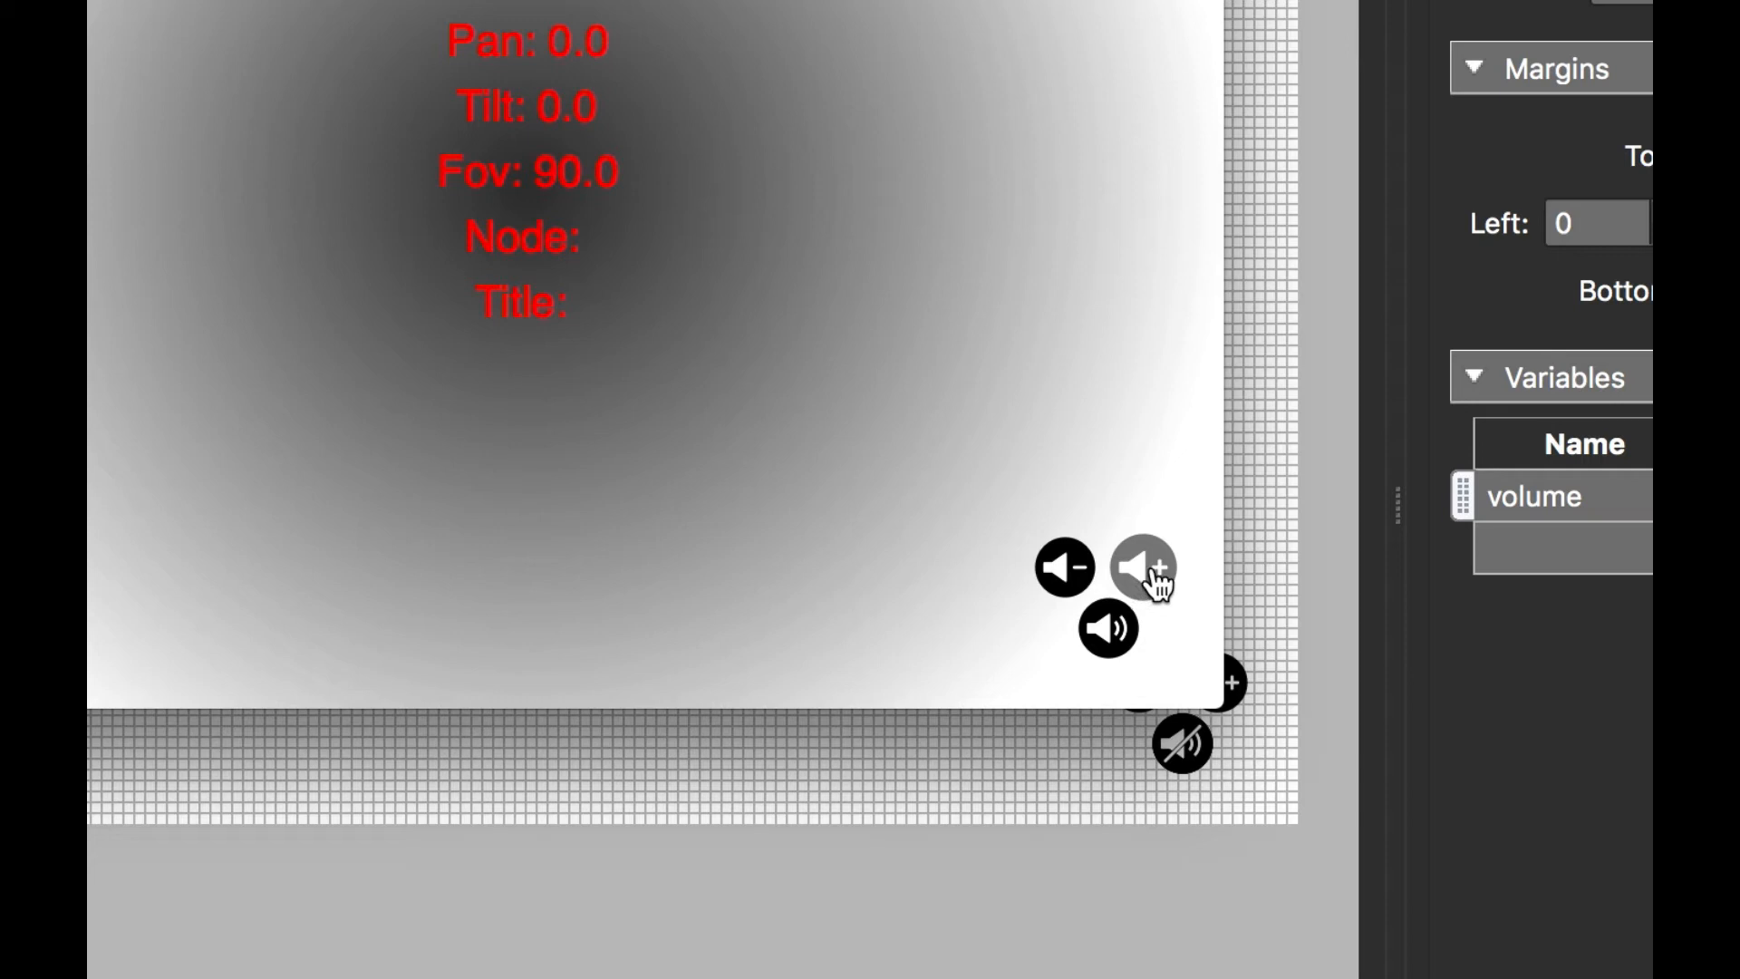
{"action": "left_click", "coordinate": [1083, 577]}
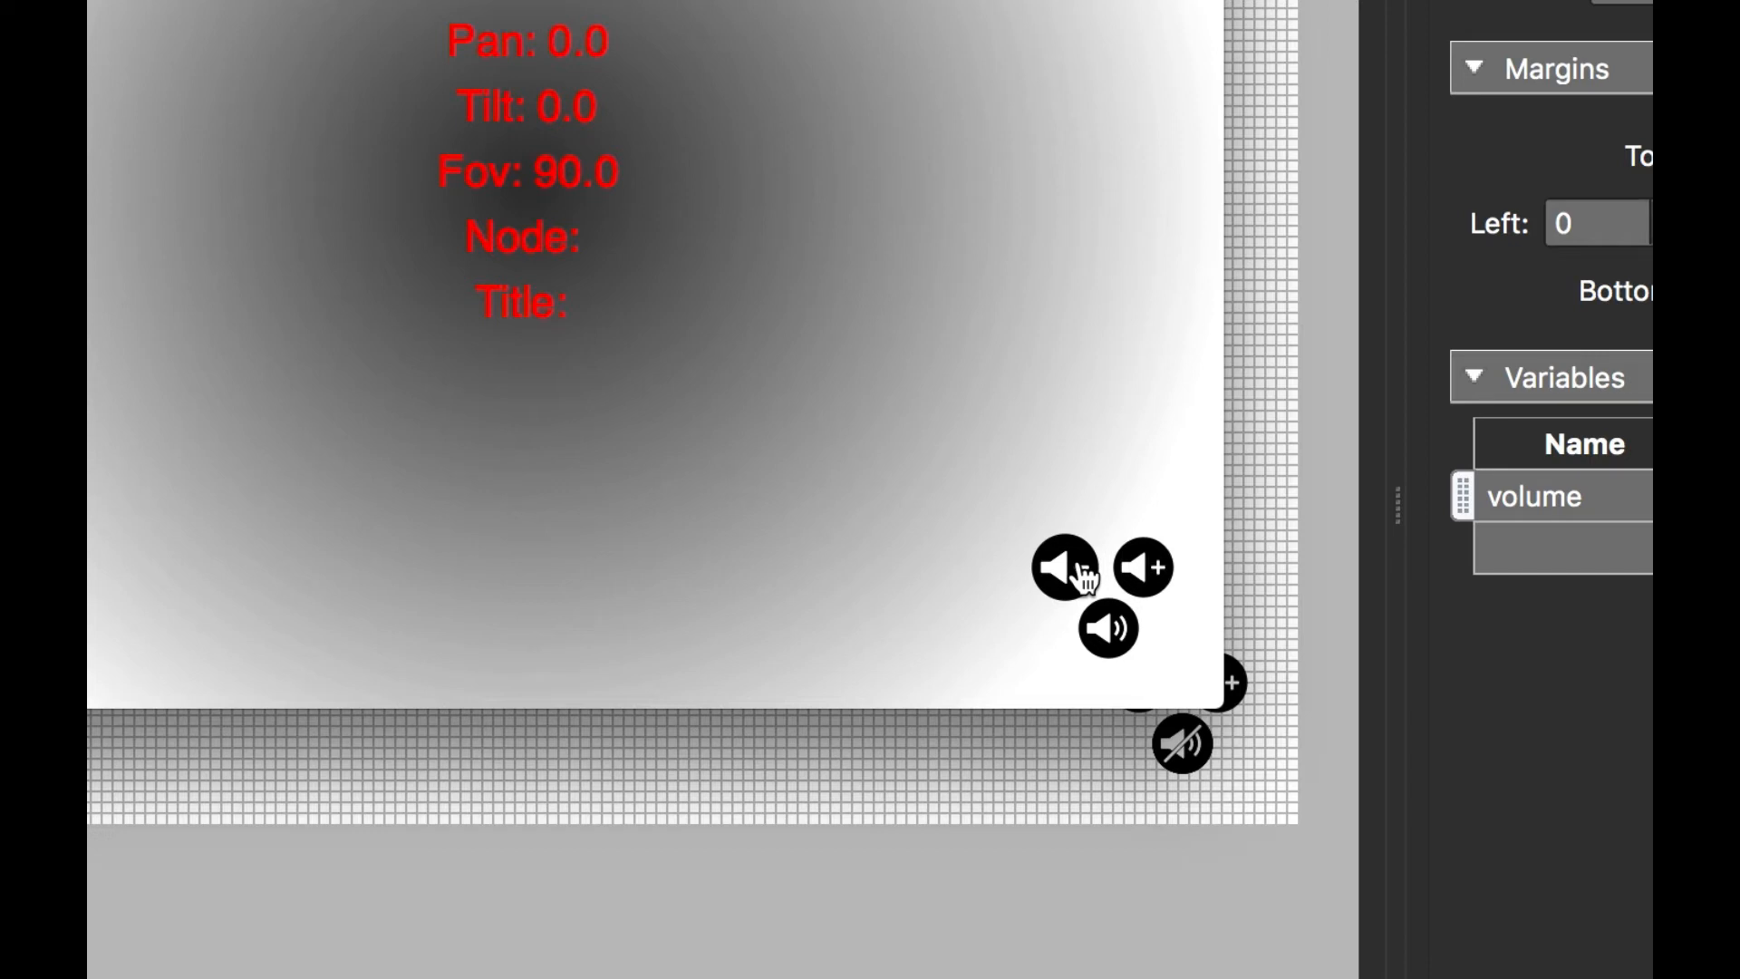
{"action": "left_click", "coordinate": [1083, 577]}
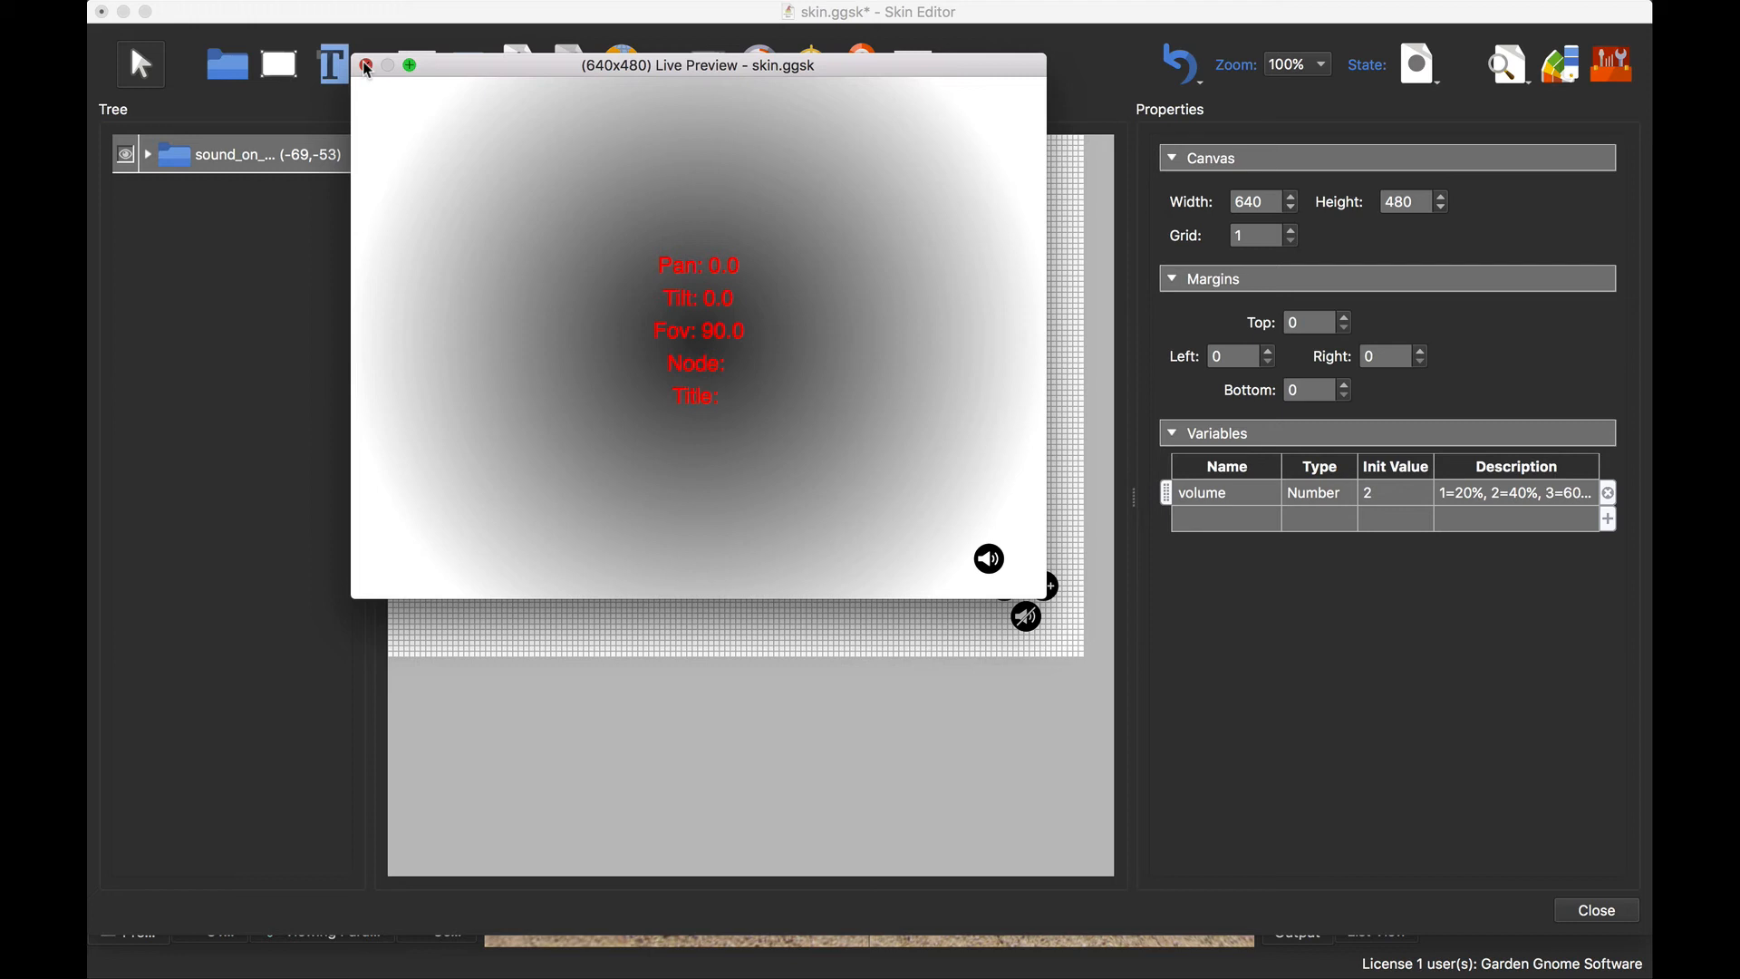
{"action": "left_click", "coordinate": [364, 65]}
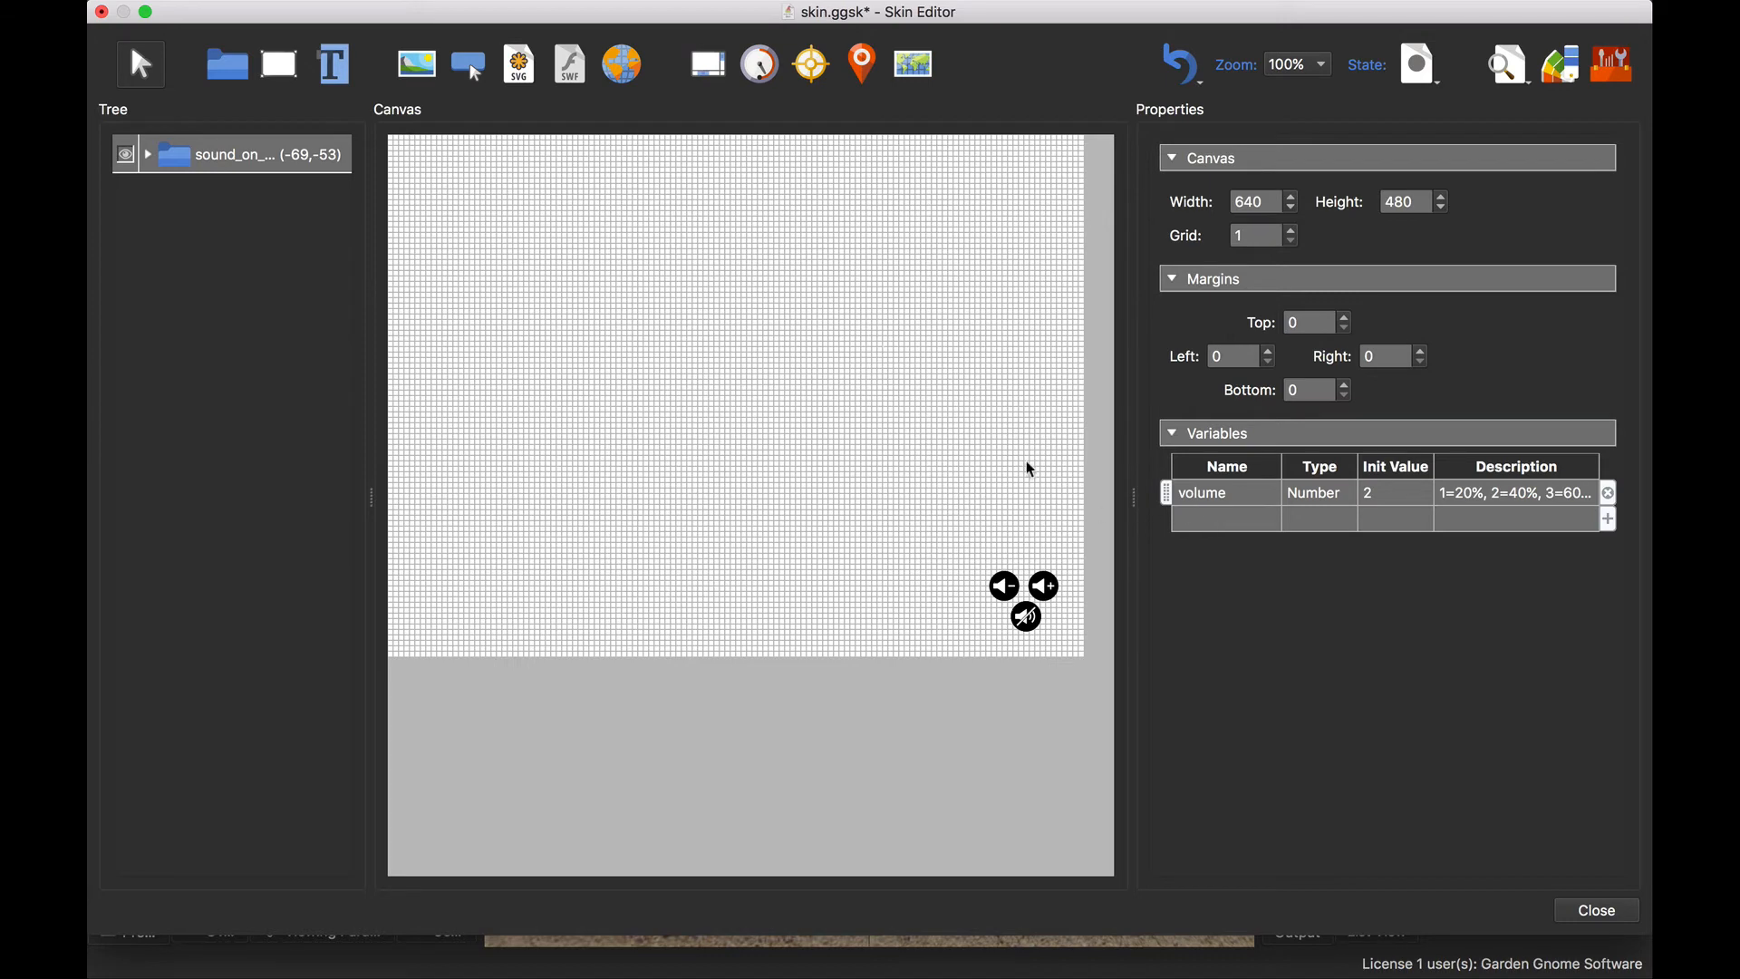
Change the volume variable's Init Value from 2 to 3 (60%)
{"action": "left_click_drag", "start_coordinate": [1133, 499], "coordinate": [736, 502]}
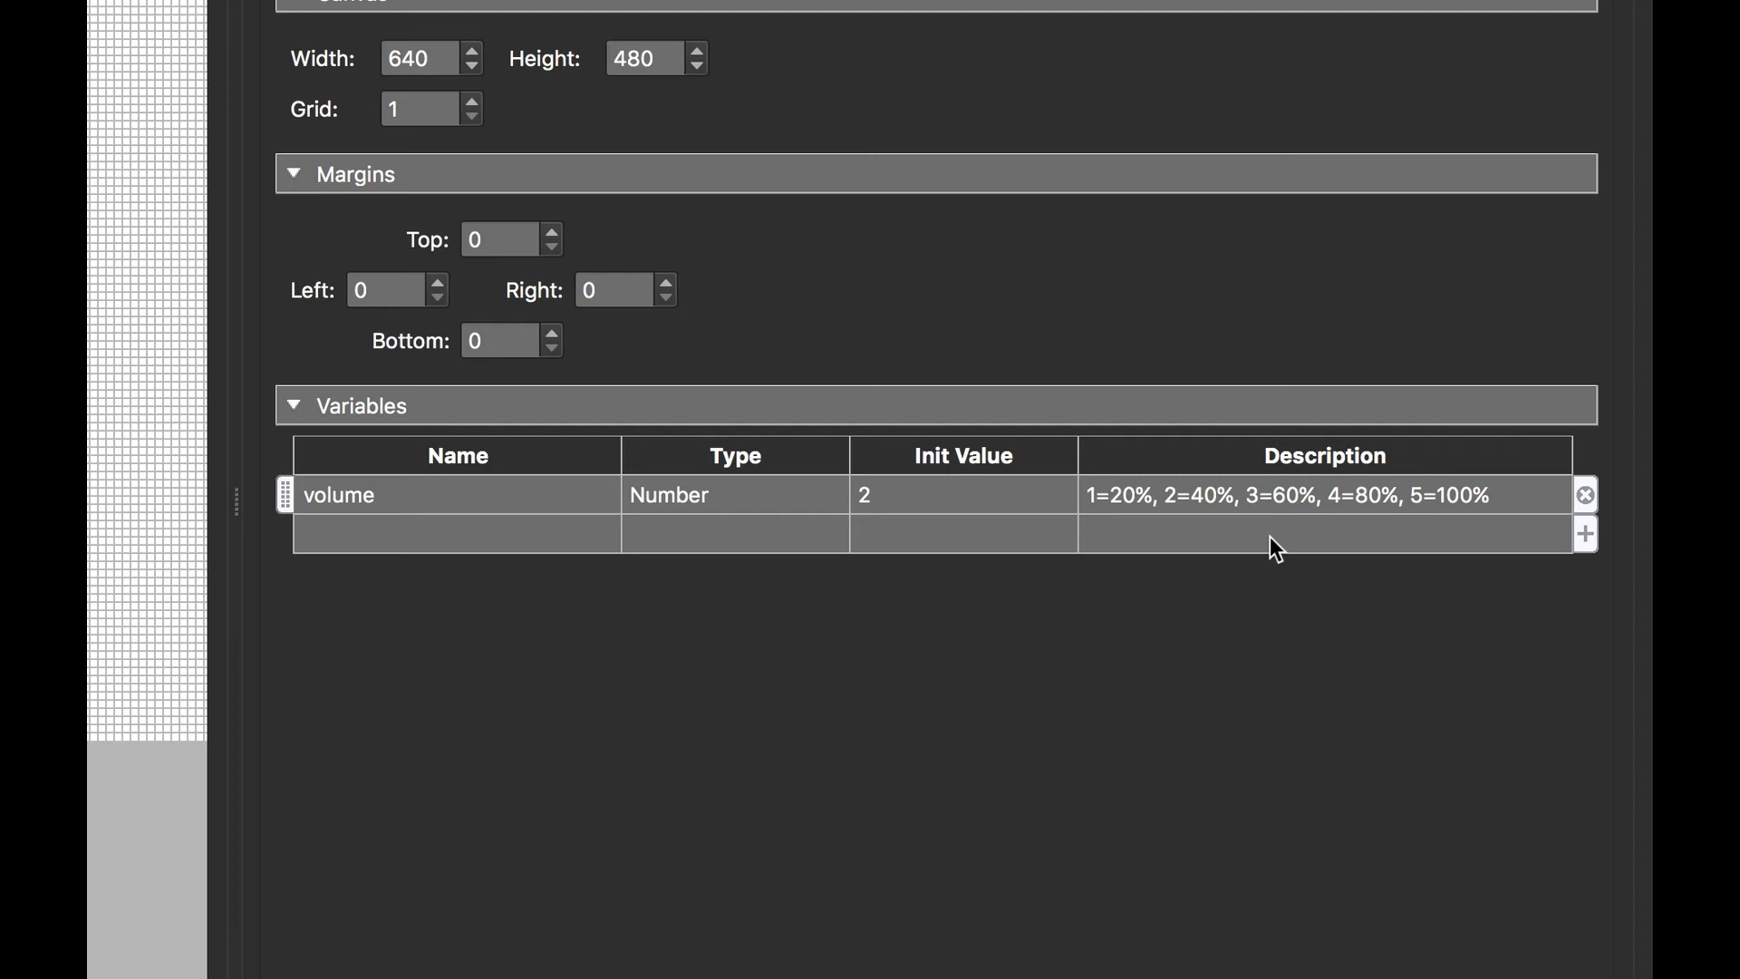
{"action": "double_click", "coordinate": [870, 494]}
{"action": "type", "text": "3"}
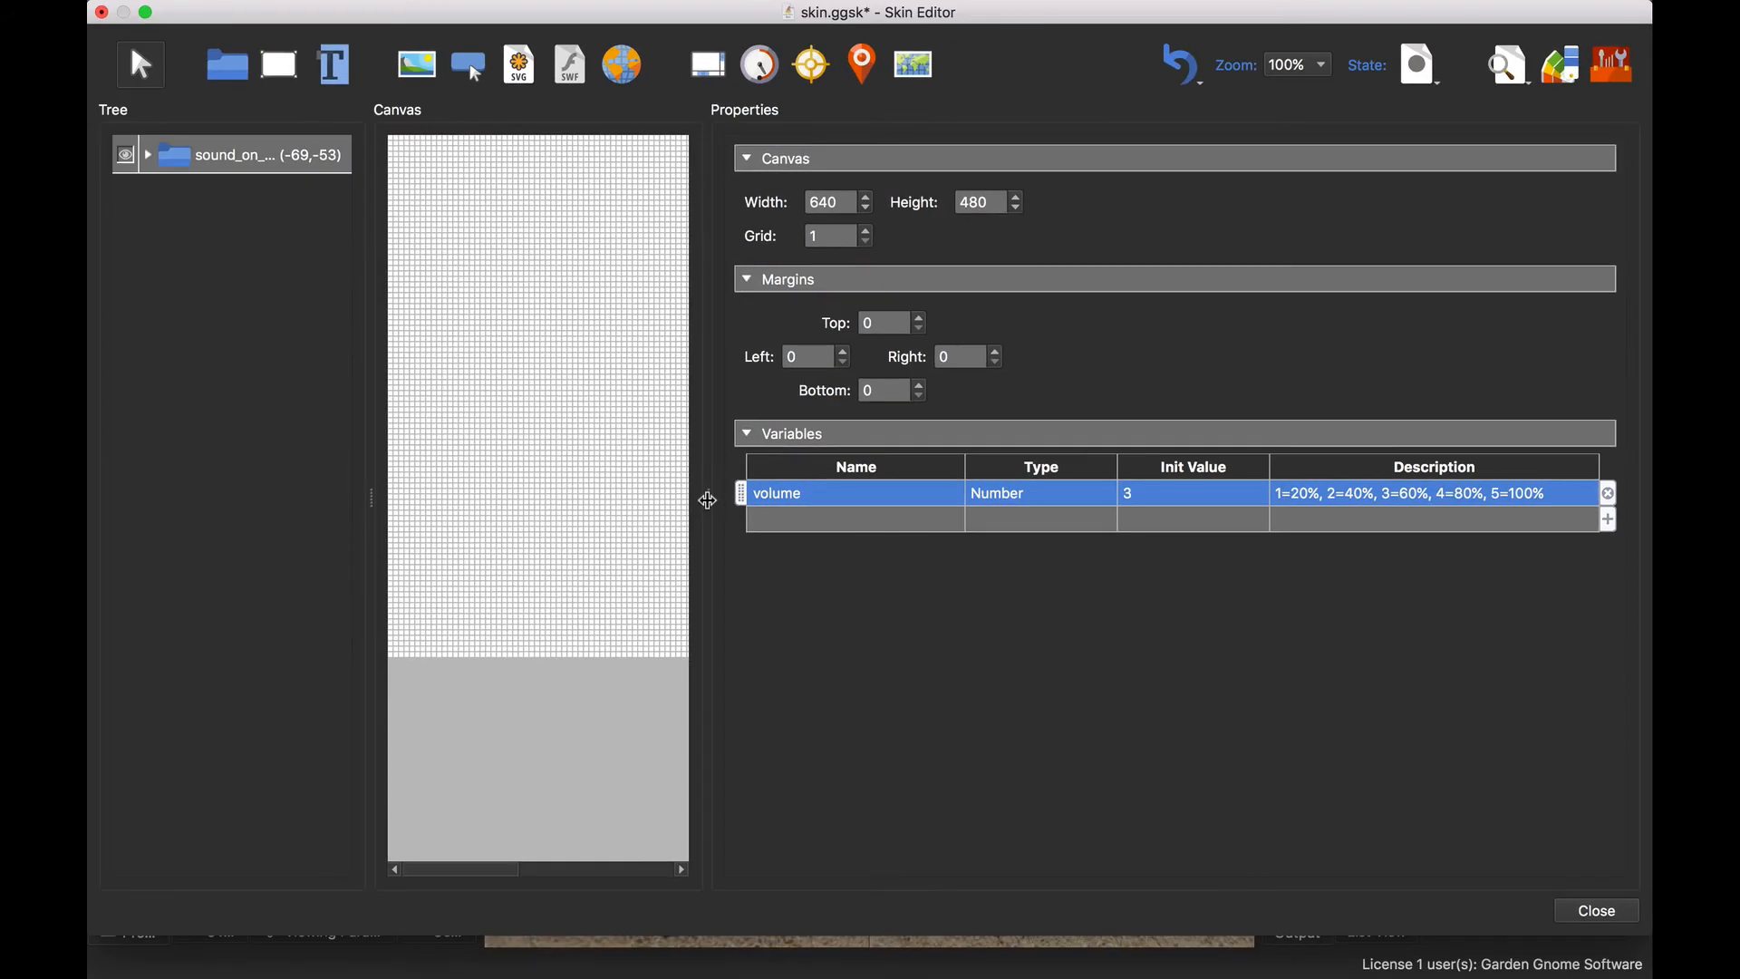
{"action": "left_click_drag", "start_coordinate": [708, 496], "coordinate": [1135, 519]}
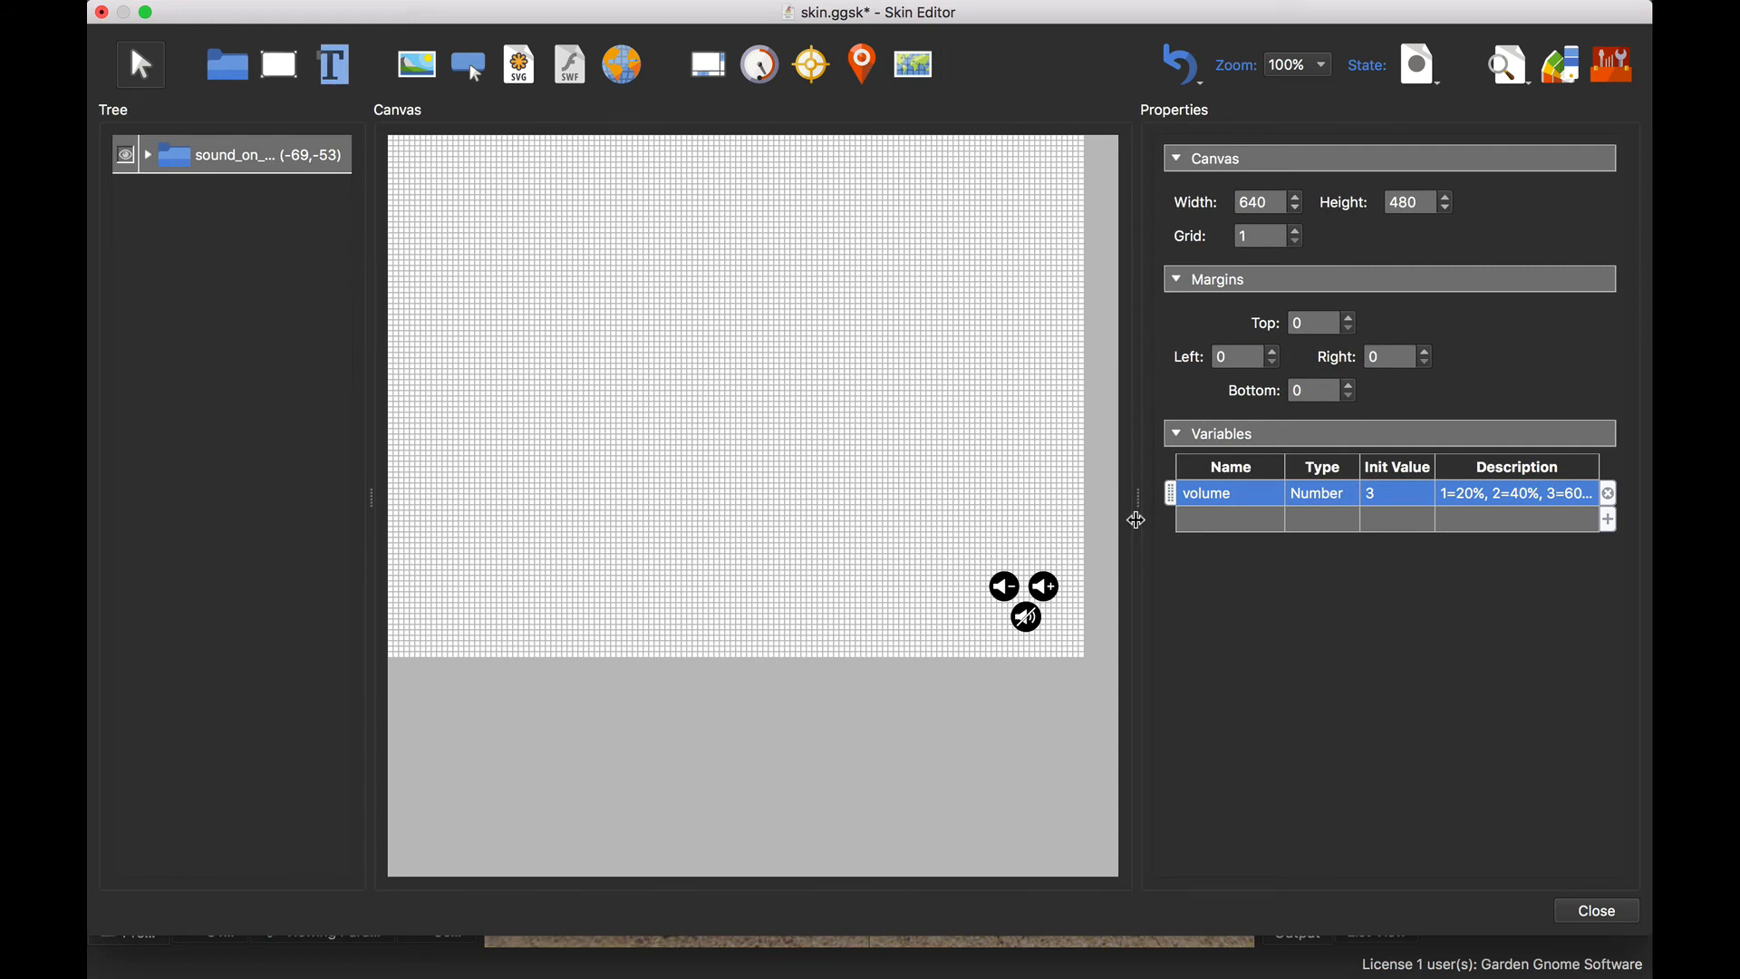
Set the sound_on_off container's Viewer Init Set Volume level to 60%
{"action": "left_click", "coordinate": [316, 161]}
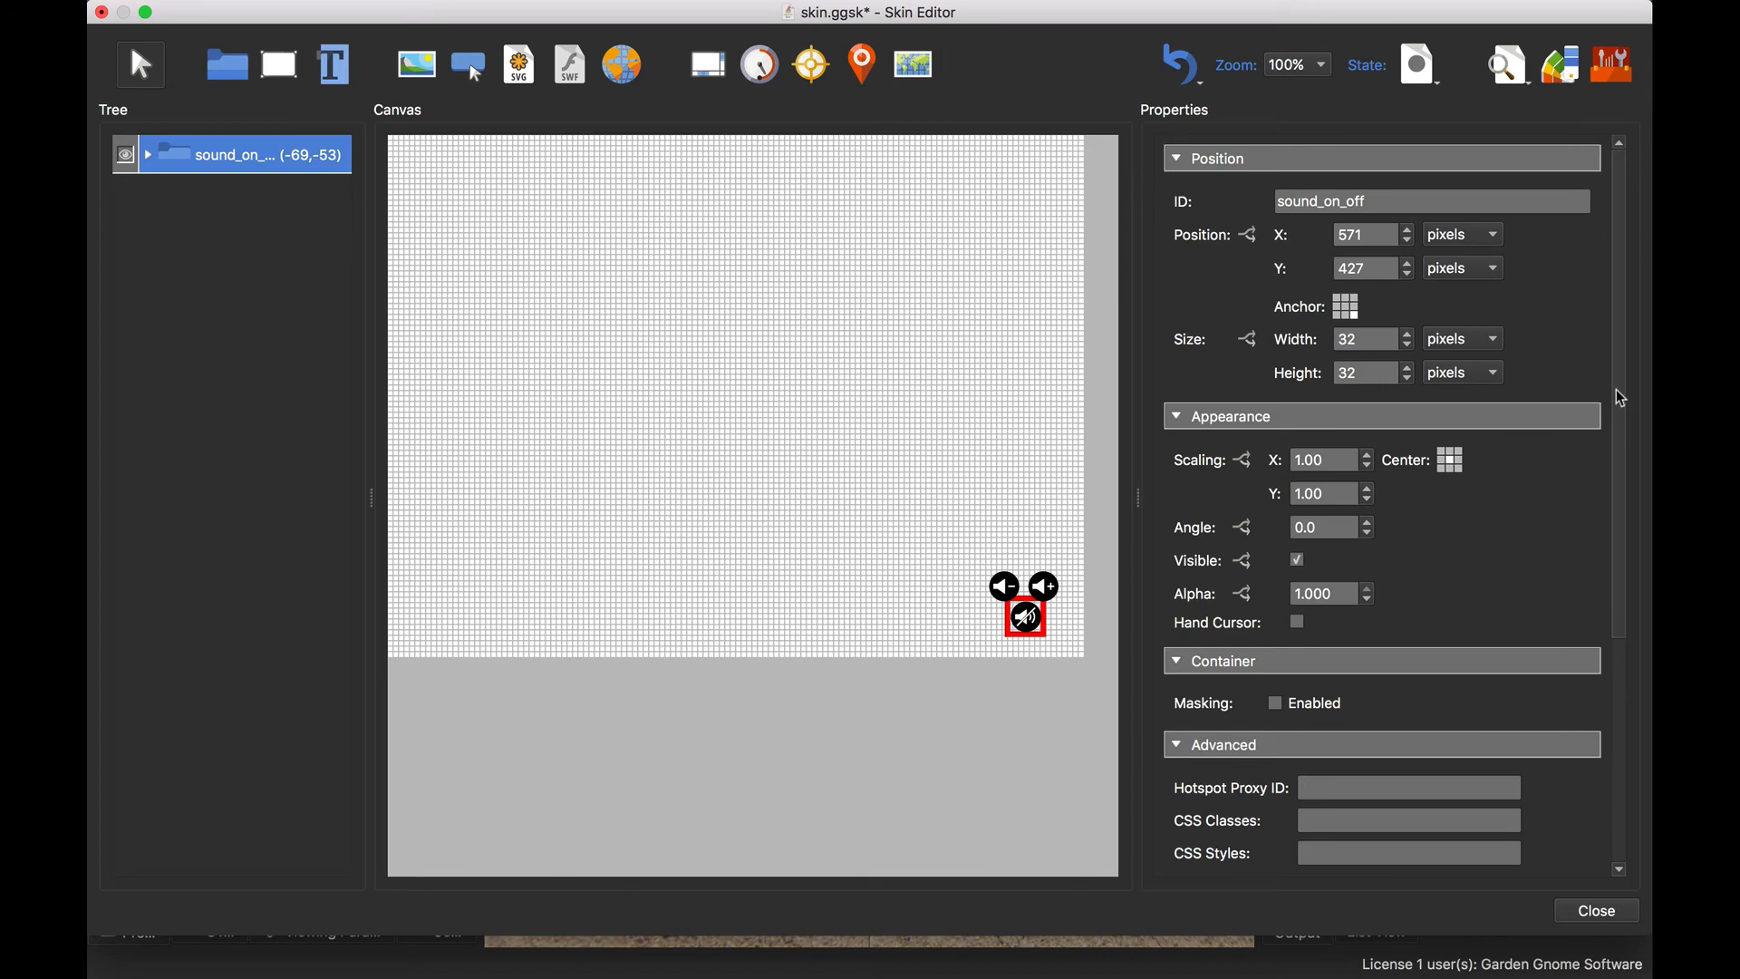
{"action": "left_click_drag", "start_coordinate": [1619, 394], "coordinate": [1615, 653]}
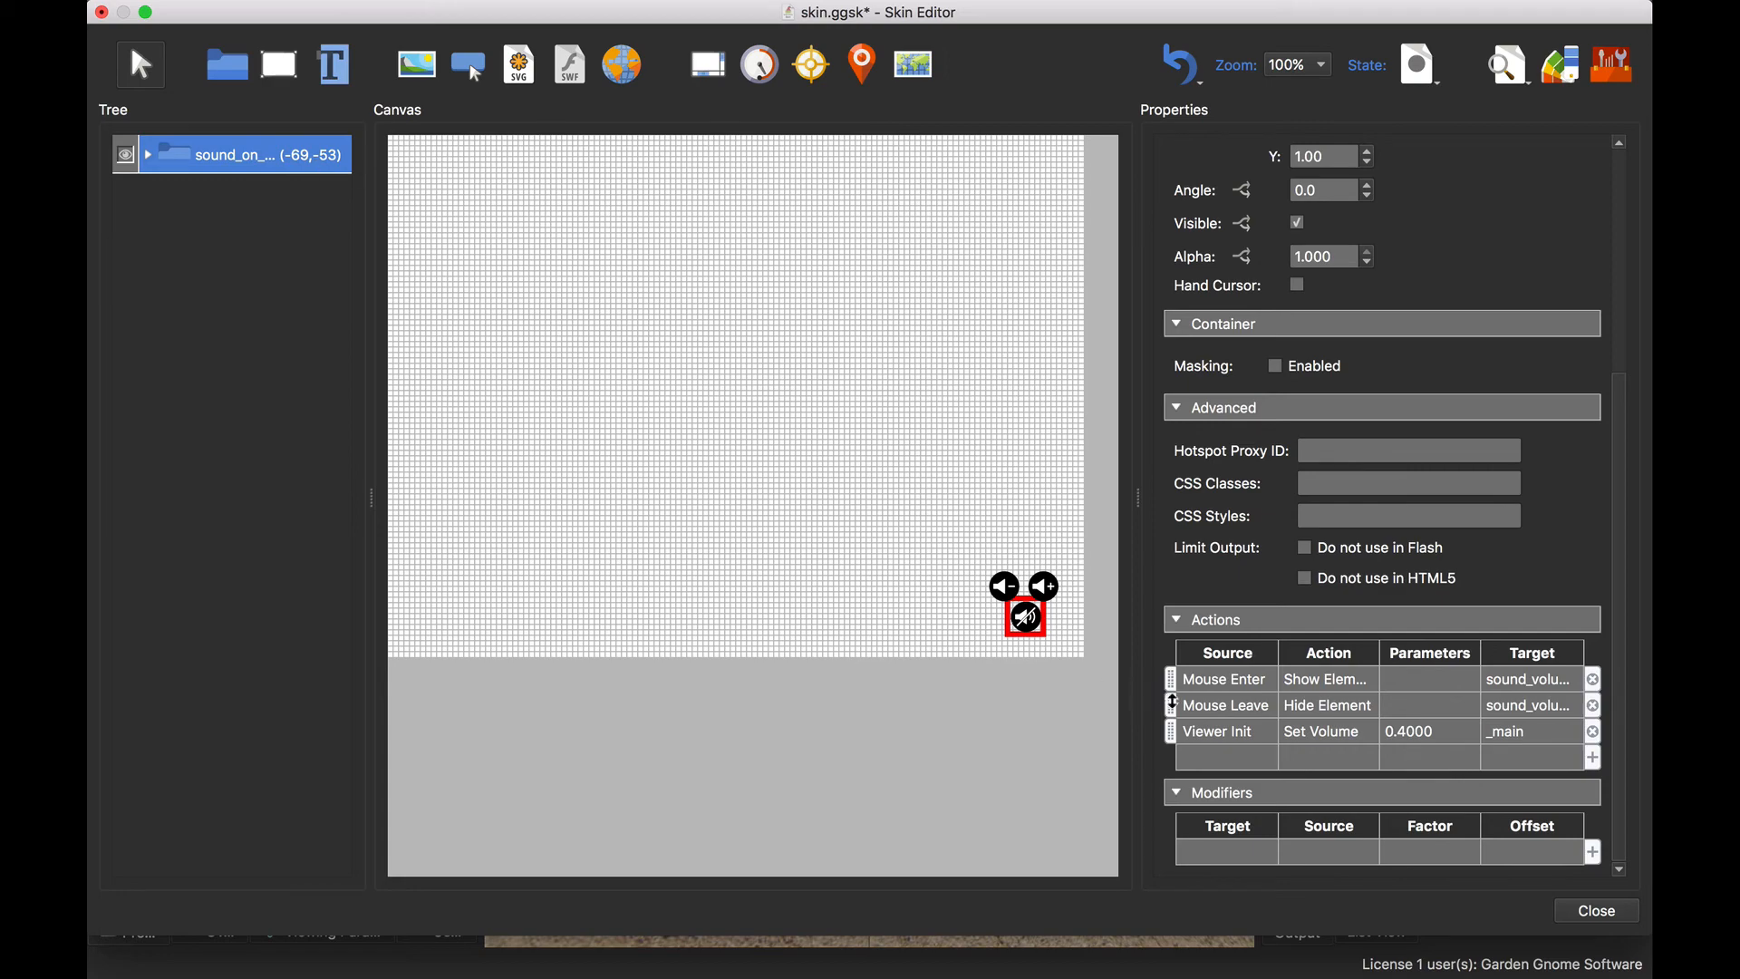
{"action": "scroll", "coordinate": [1422, 518], "scroll_direction": "up", "scroll_amount": 5}
{"action": "scroll", "coordinate": [1374, 594], "scroll_direction": "down", "scroll_amount": 2}
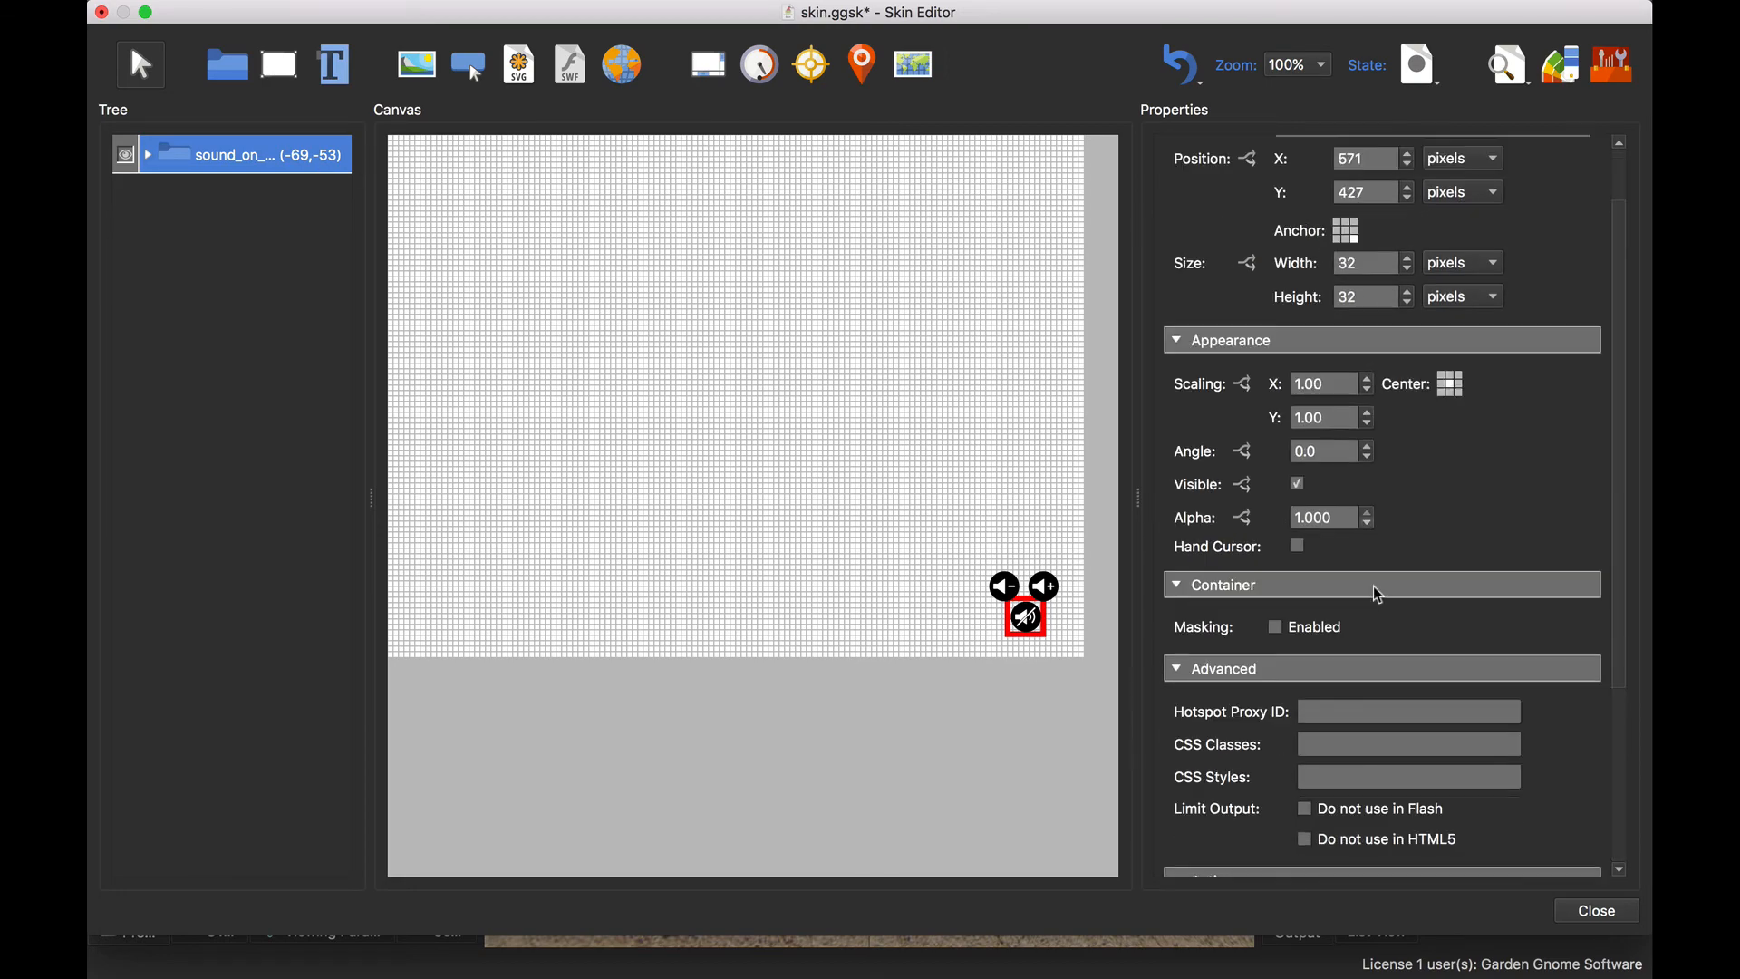
{"action": "scroll", "coordinate": [1381, 570], "scroll_direction": "down", "scroll_amount": 4}
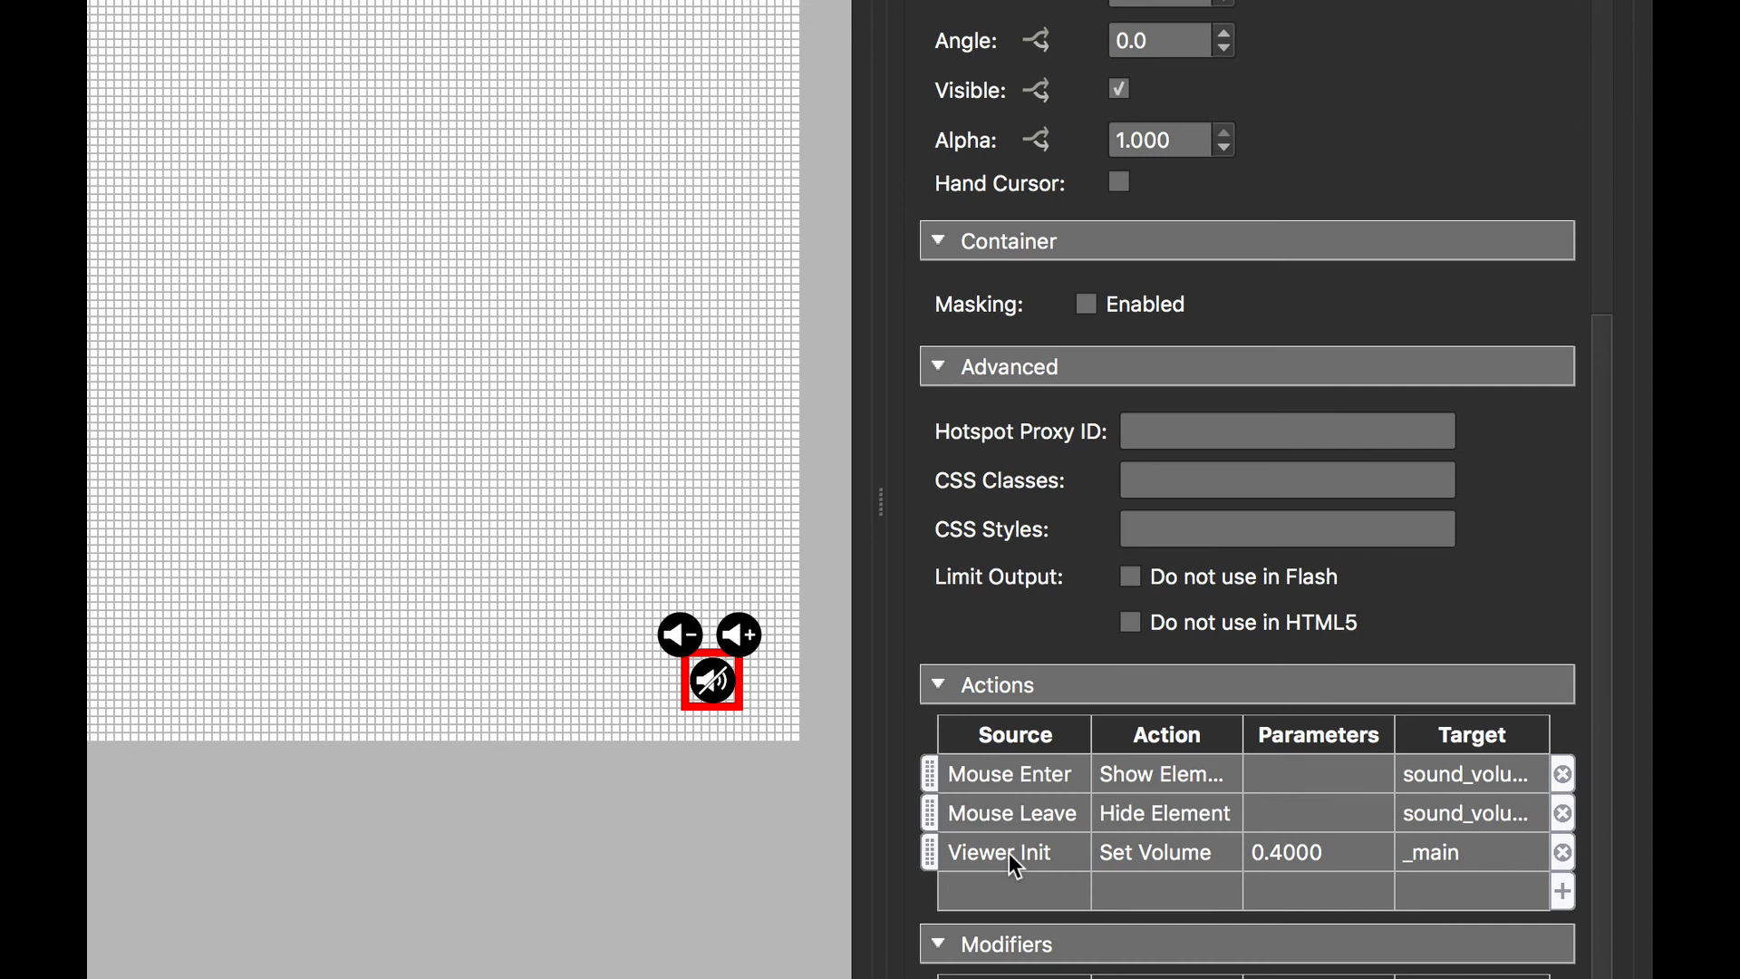
{"action": "double_click", "coordinate": [987, 853]}
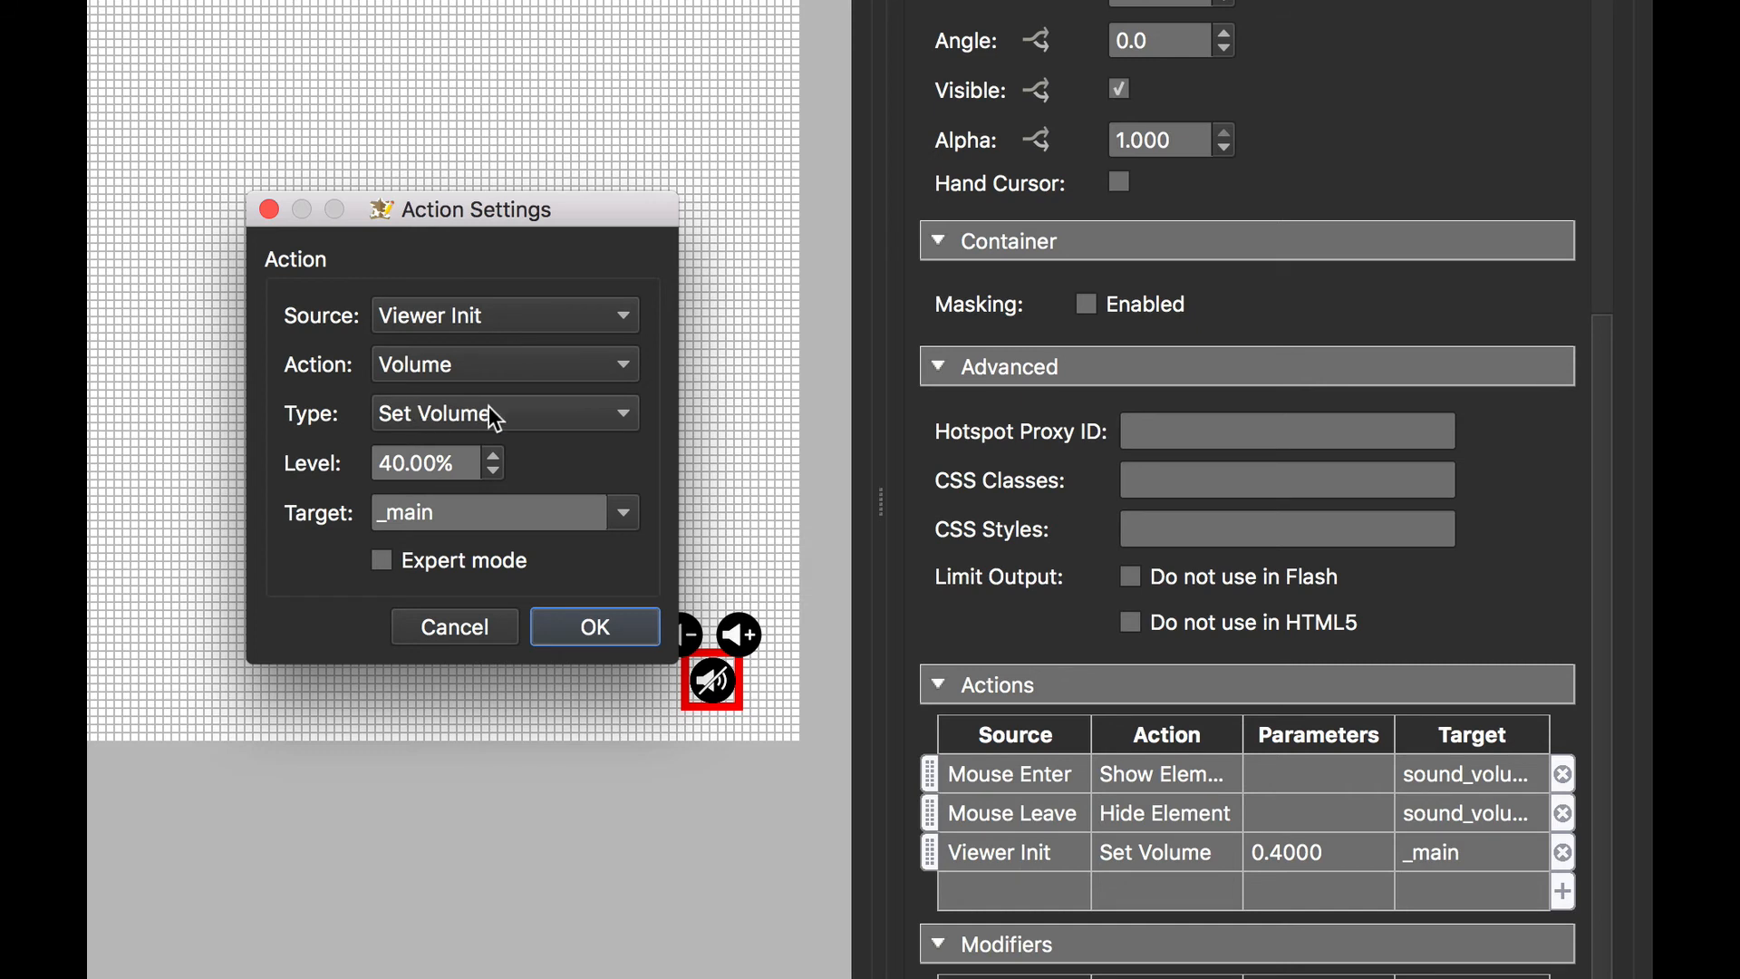
{"action": "left_click", "coordinate": [390, 467]}
{"action": "type", "text": "6"}
{"action": "left_click", "coordinate": [534, 520]}
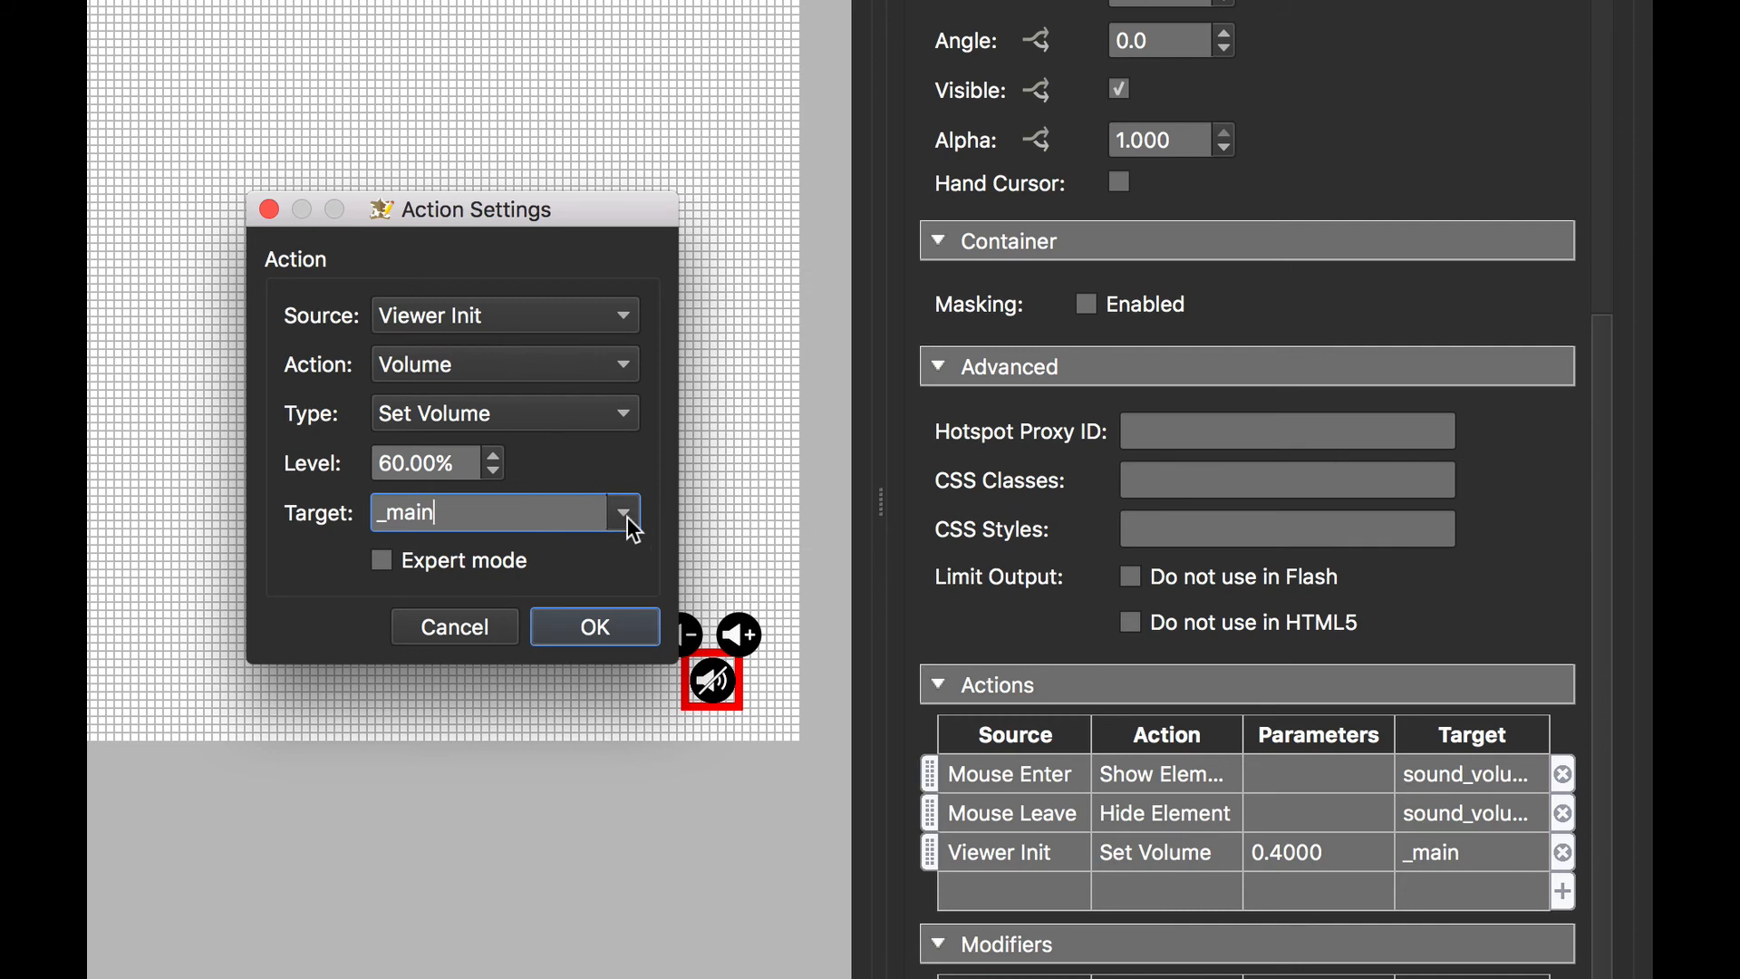
Try the _background target, keep the target as _main and confirm the 60% action
{"action": "left_click", "coordinate": [627, 517]}
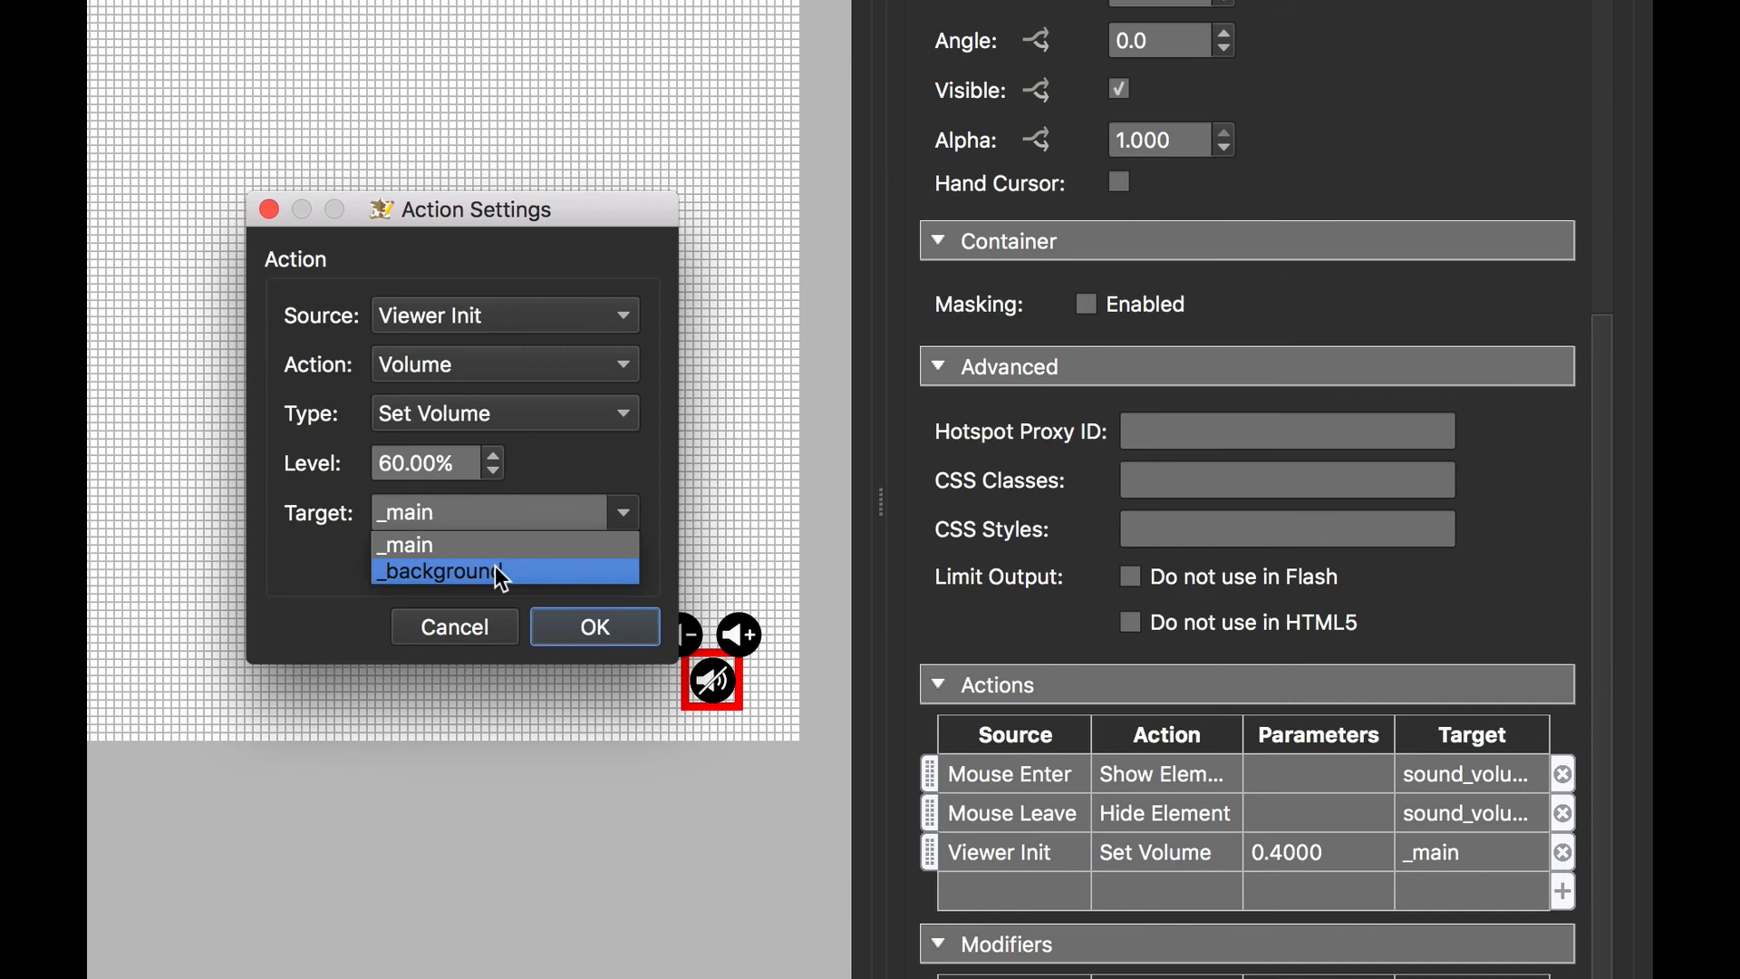
{"action": "left_click", "coordinate": [498, 576]}
{"action": "left_click", "coordinate": [619, 521]}
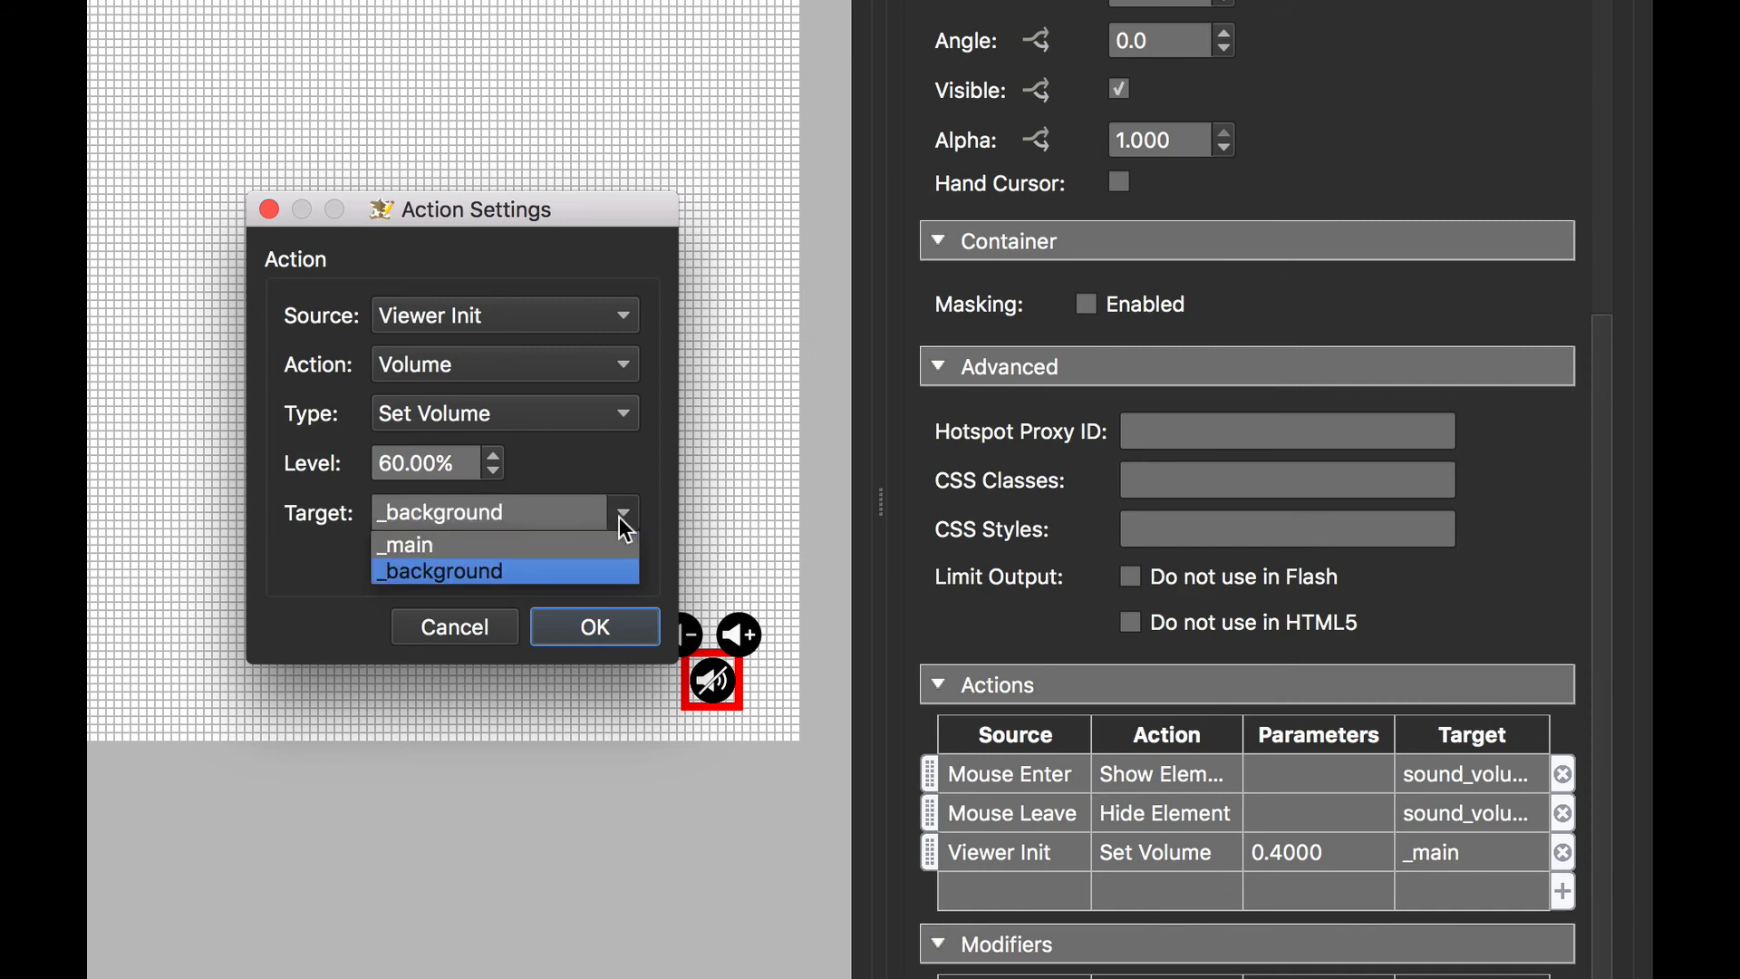
{"action": "left_click", "coordinate": [546, 546]}
{"action": "left_click", "coordinate": [593, 627]}
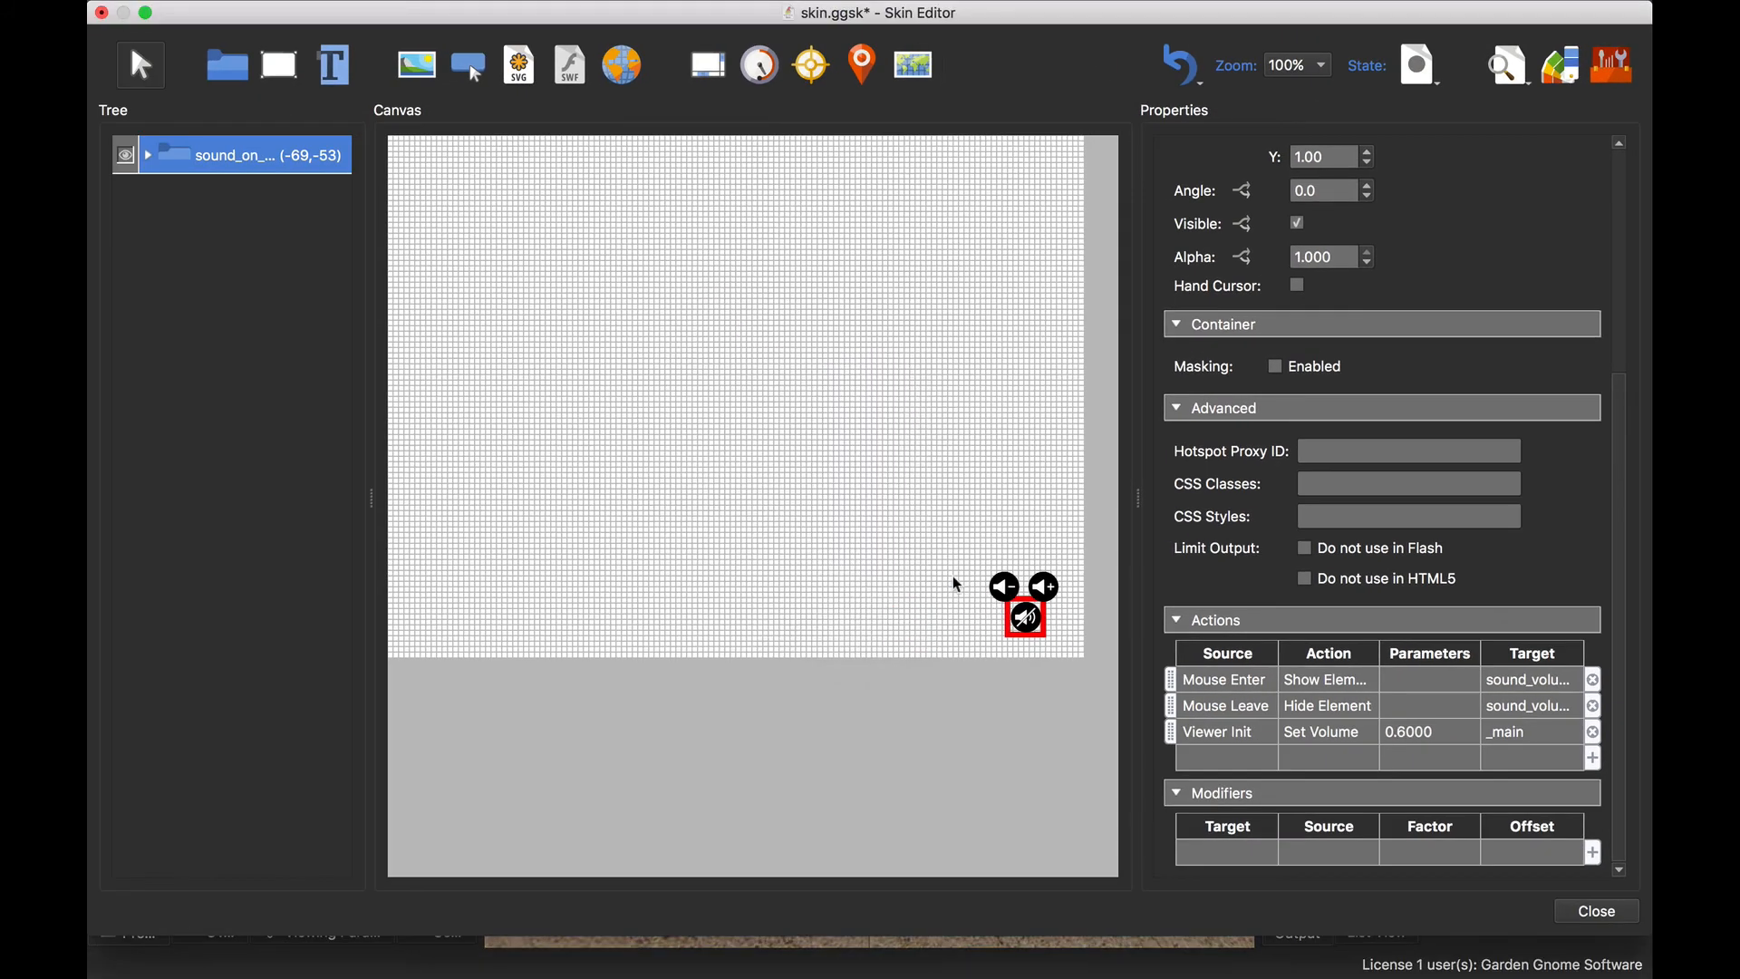
{"action": "left_click", "coordinate": [1508, 74]}
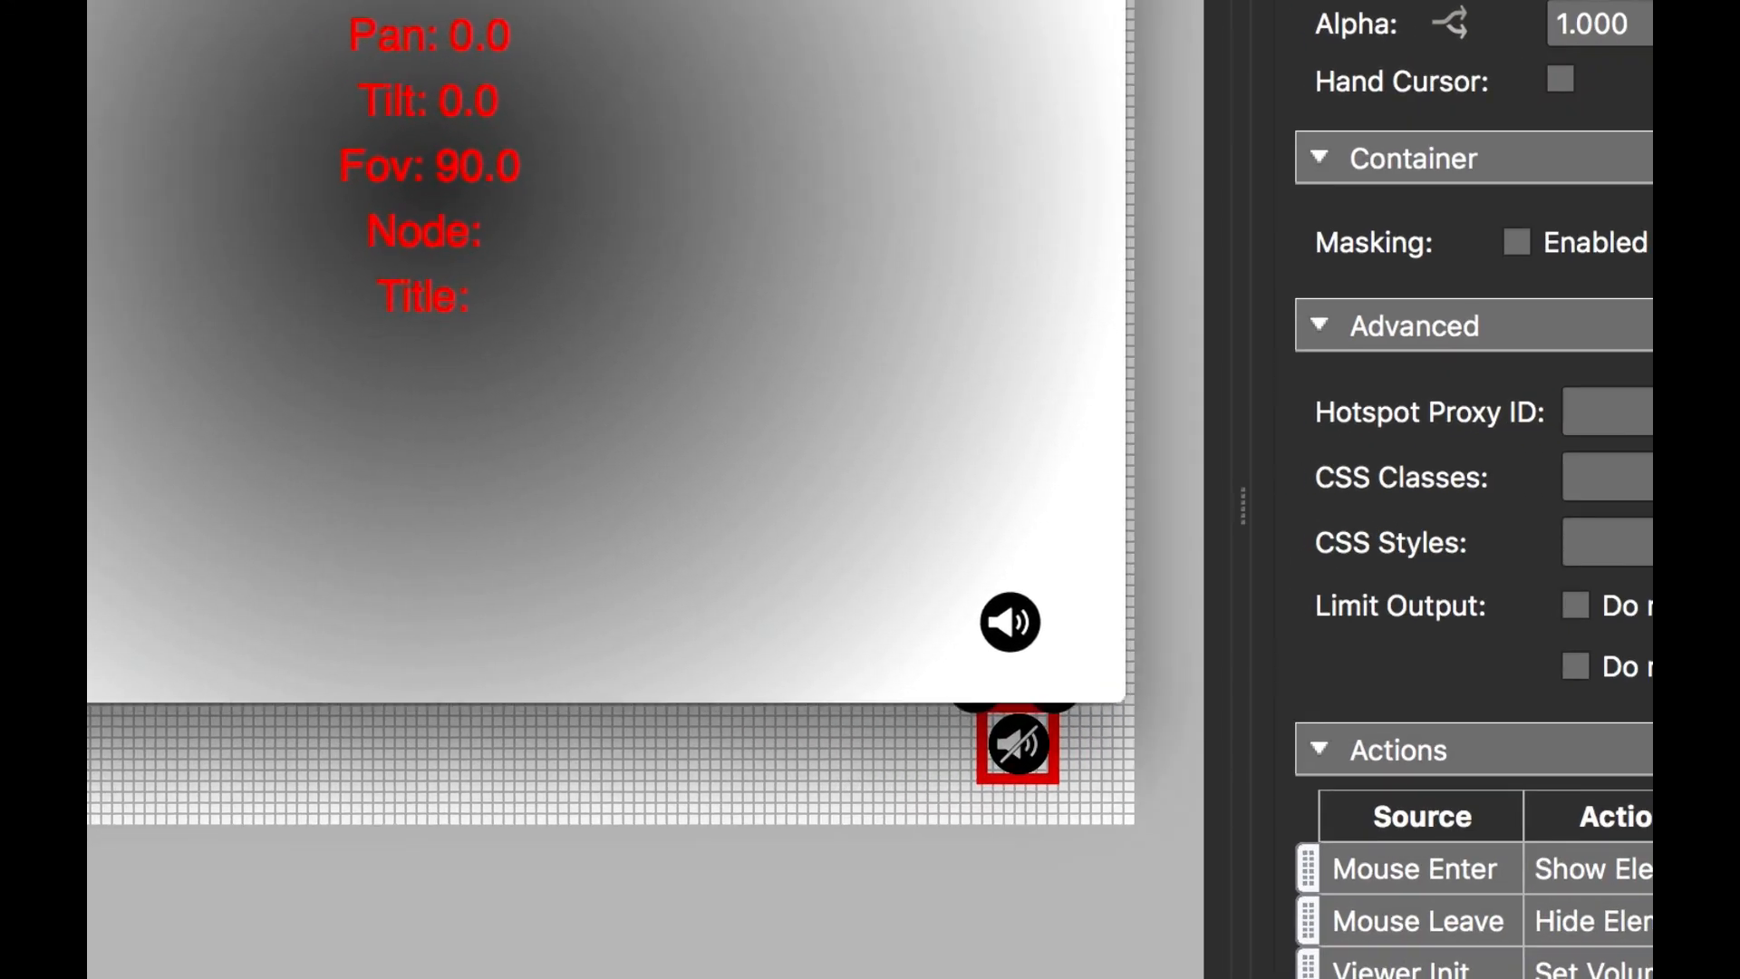
{"action": "mouse_move", "coordinate": [1011, 623]}
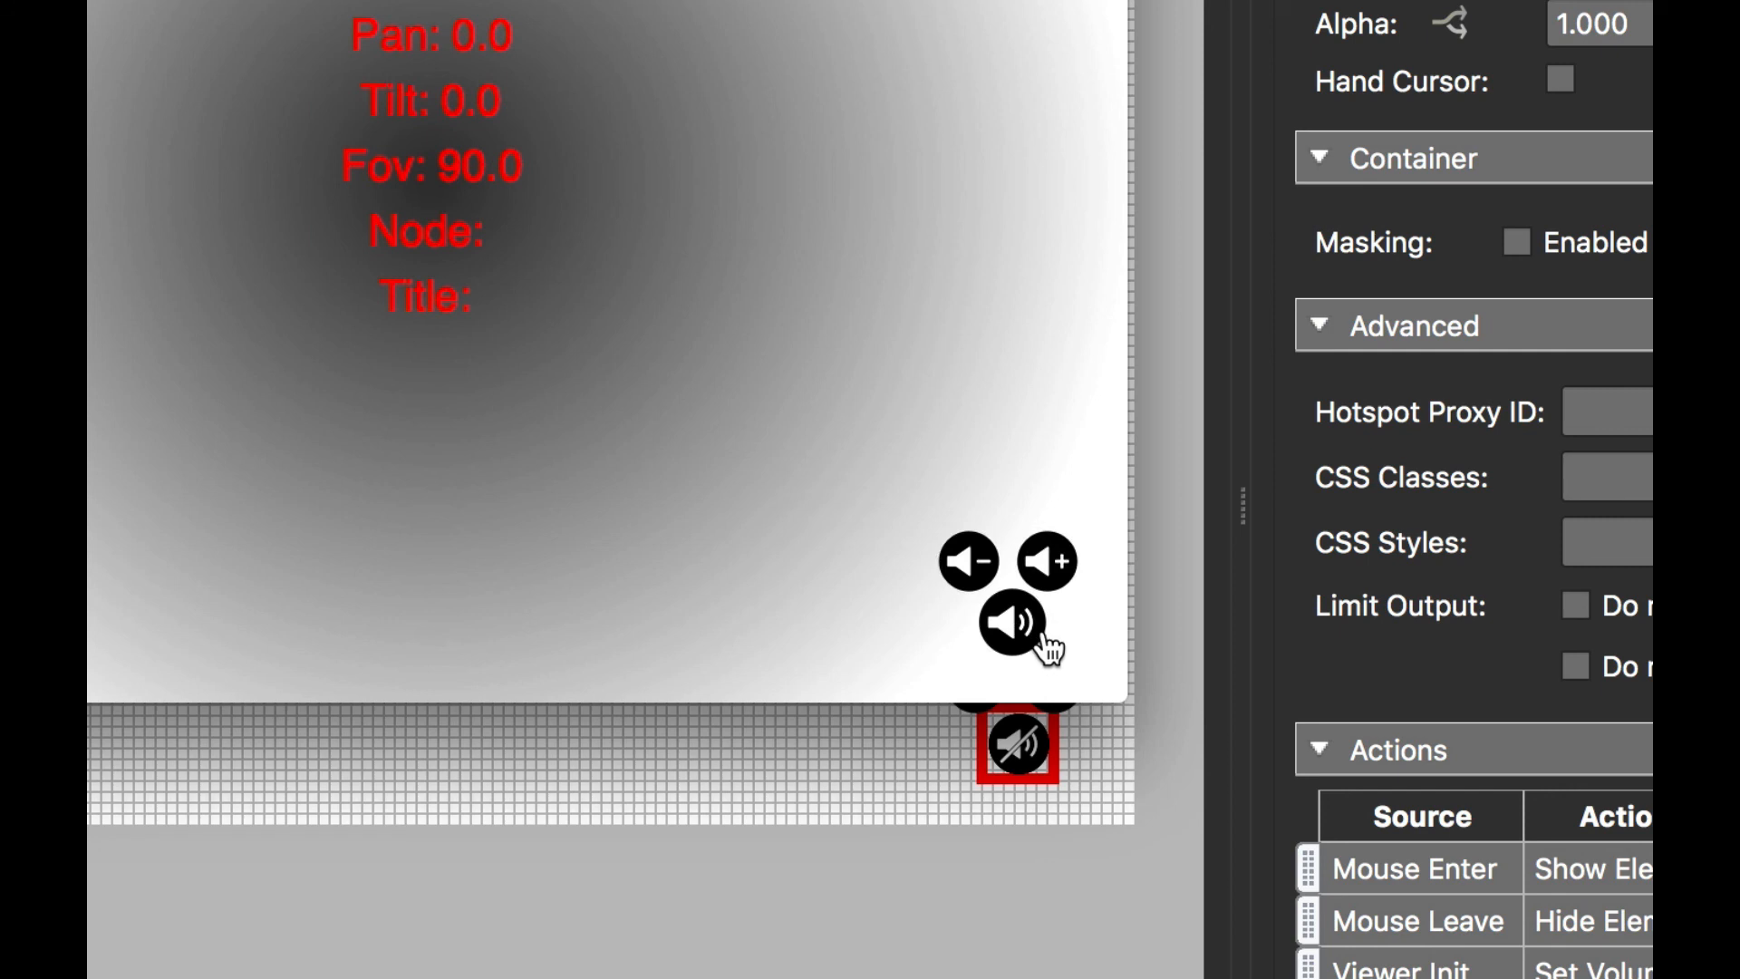
{"action": "left_click", "coordinate": [1049, 571]}
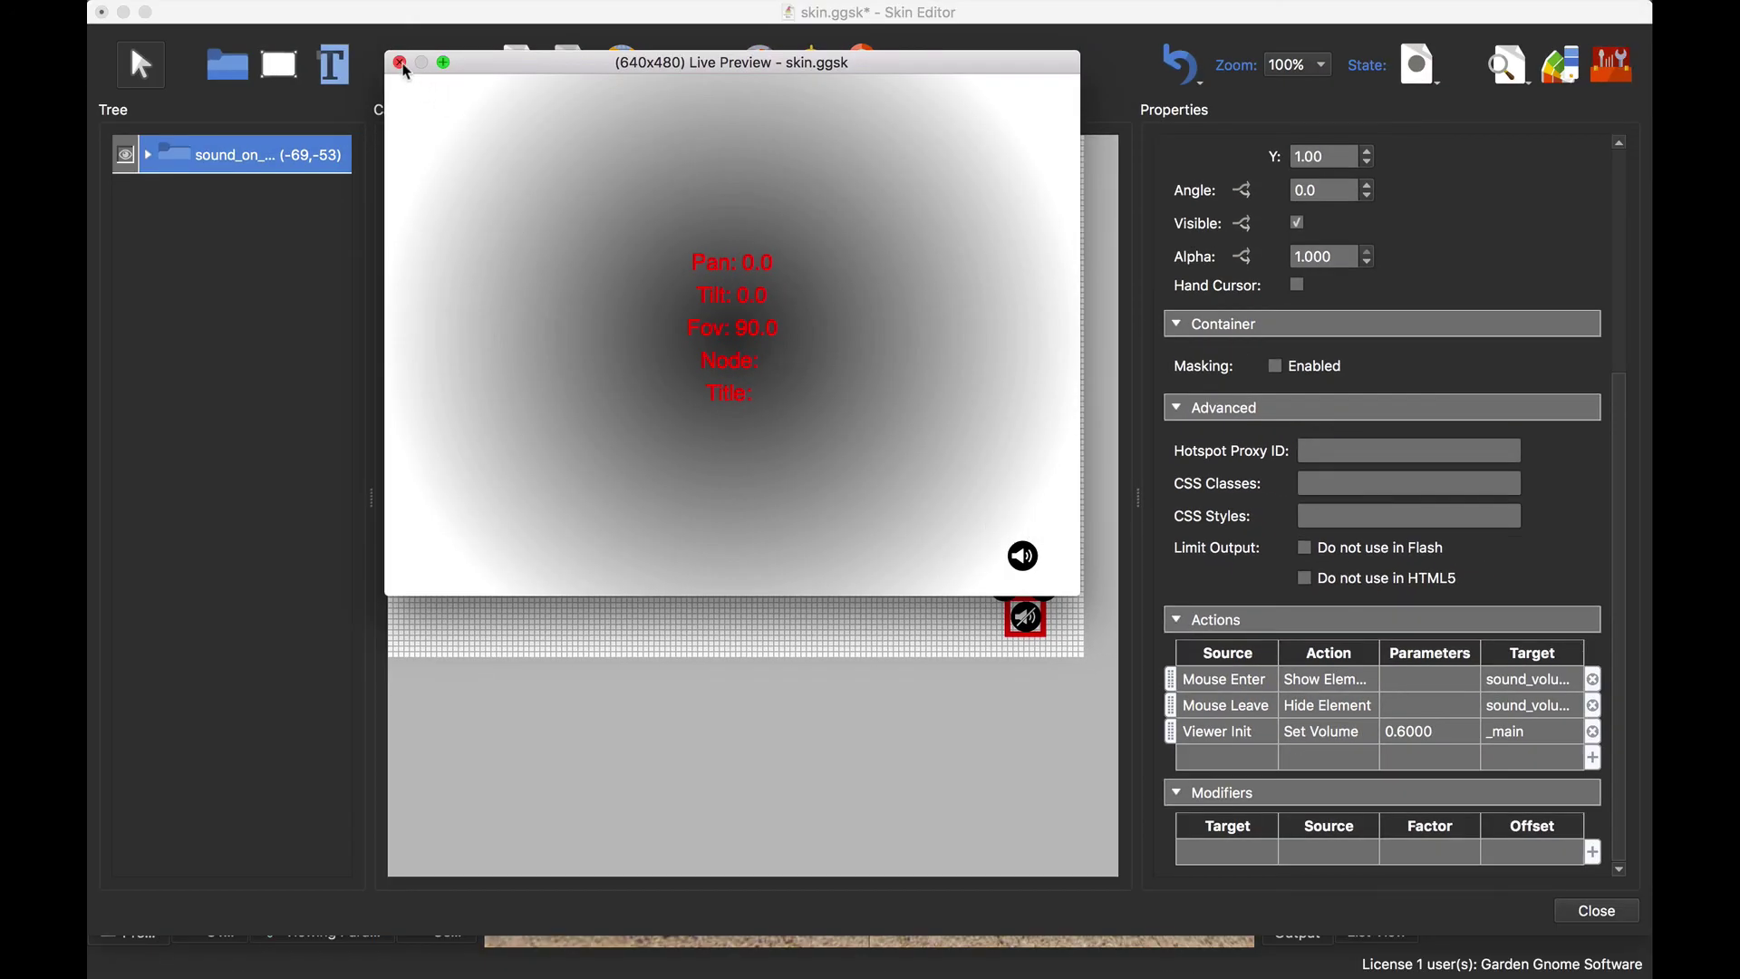
{"action": "left_click", "coordinate": [400, 63]}
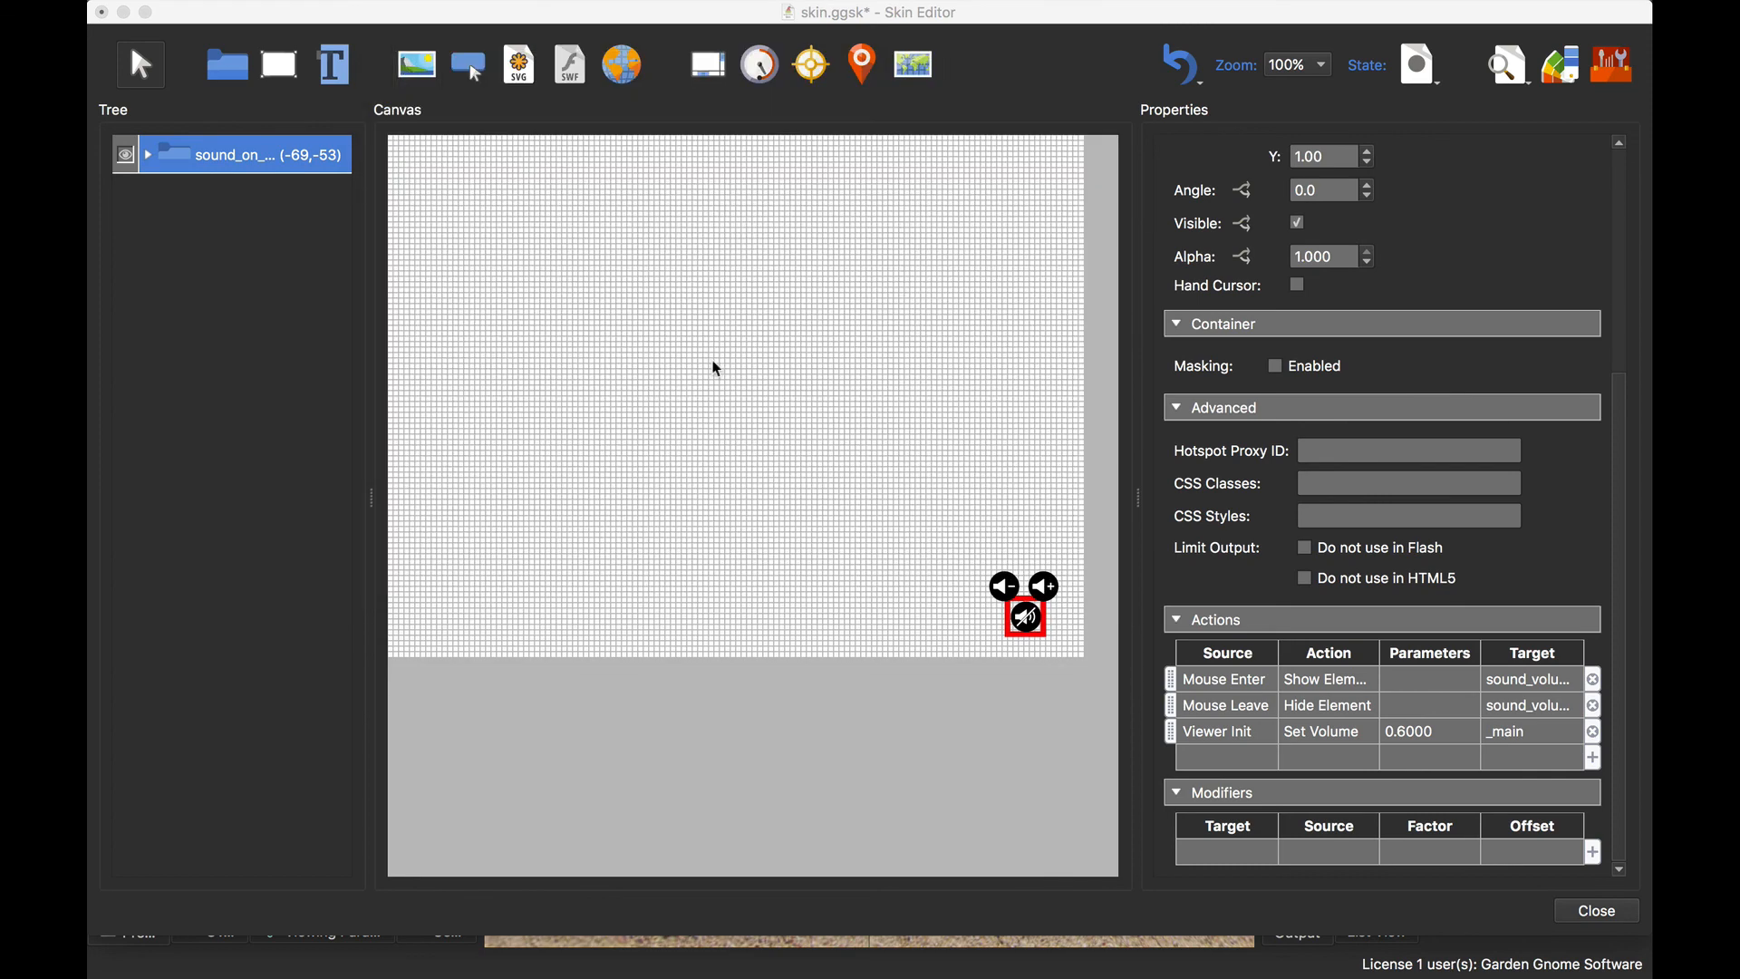
{"action": "left_click", "coordinate": [916, 498]}
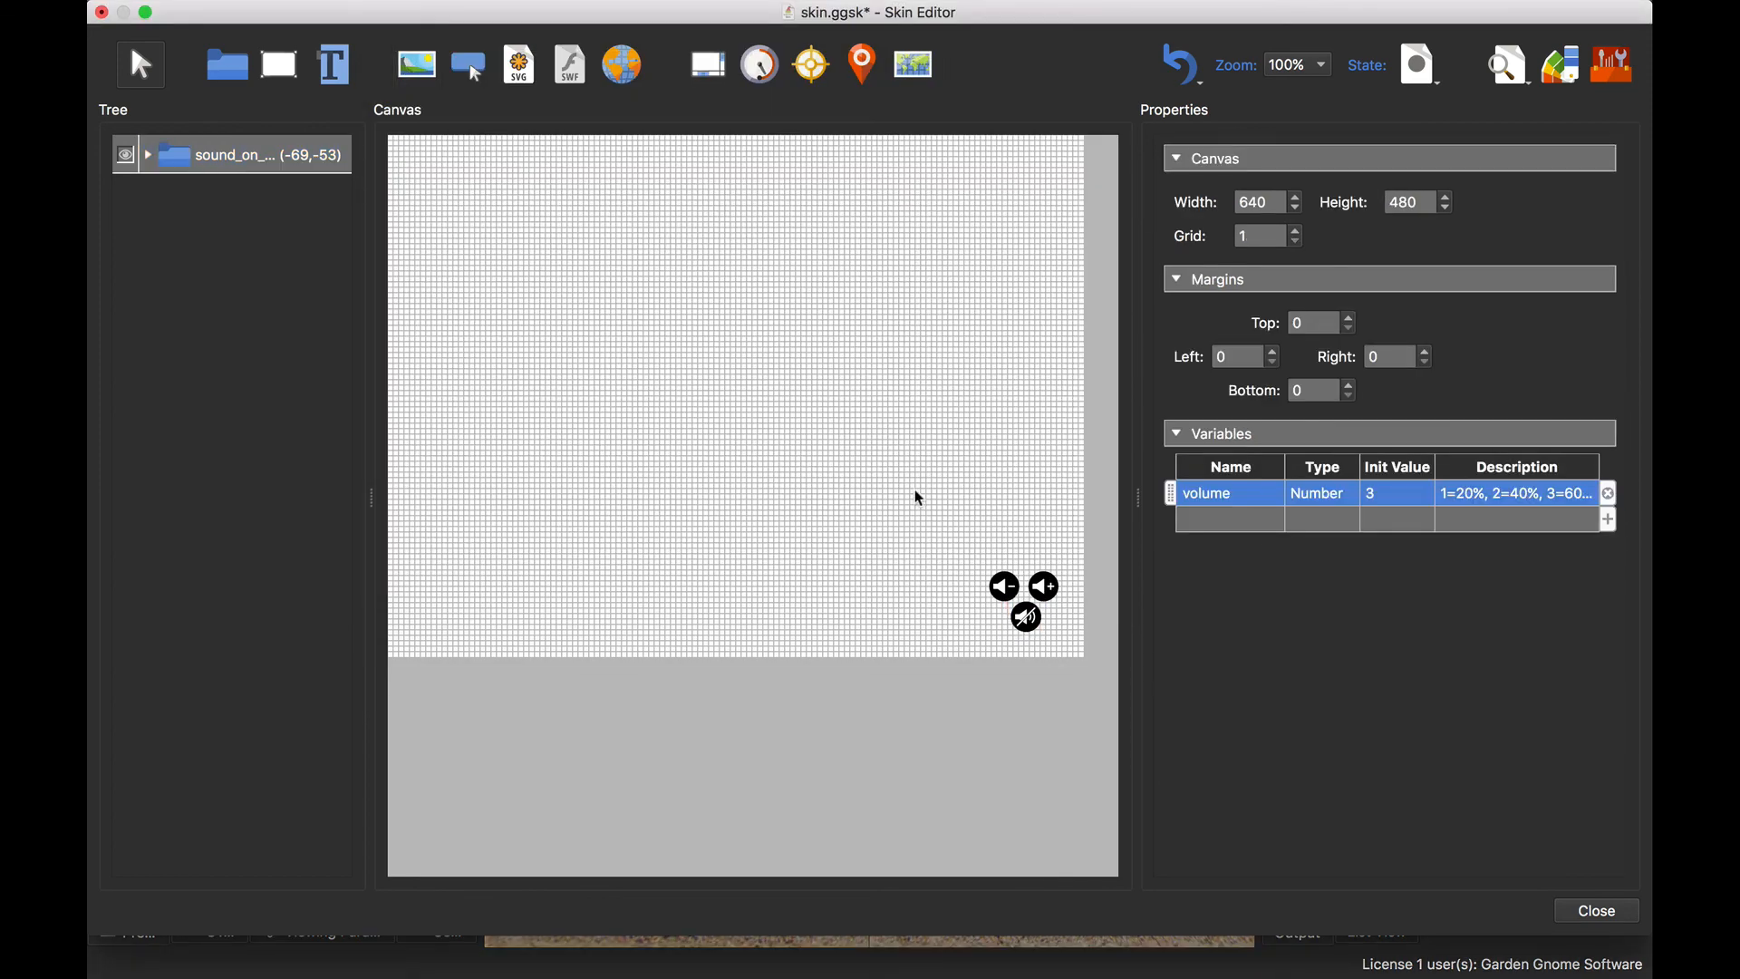